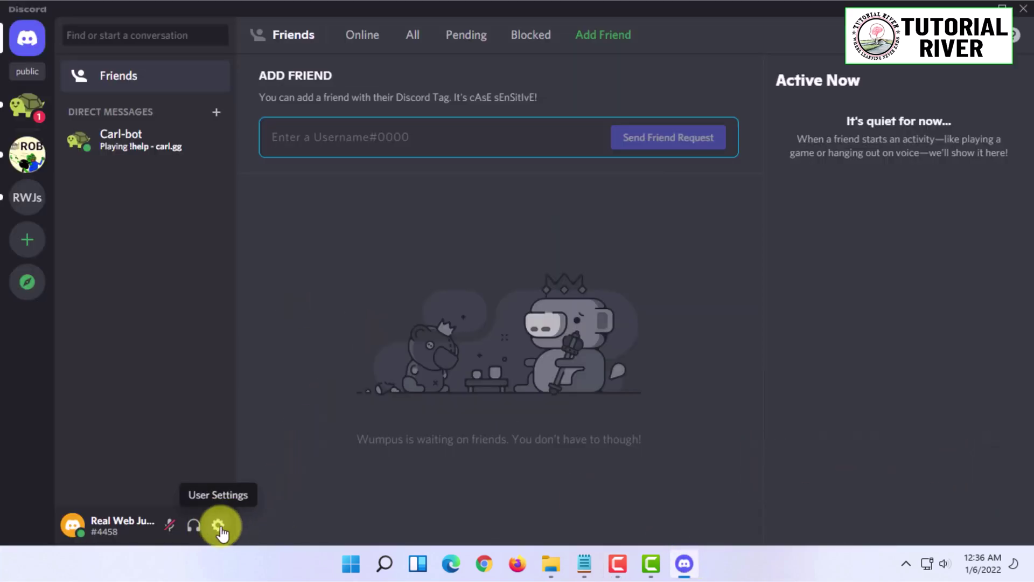
Turn on Developer Mode in the Advanced user settings and leave the settings
click(219, 528)
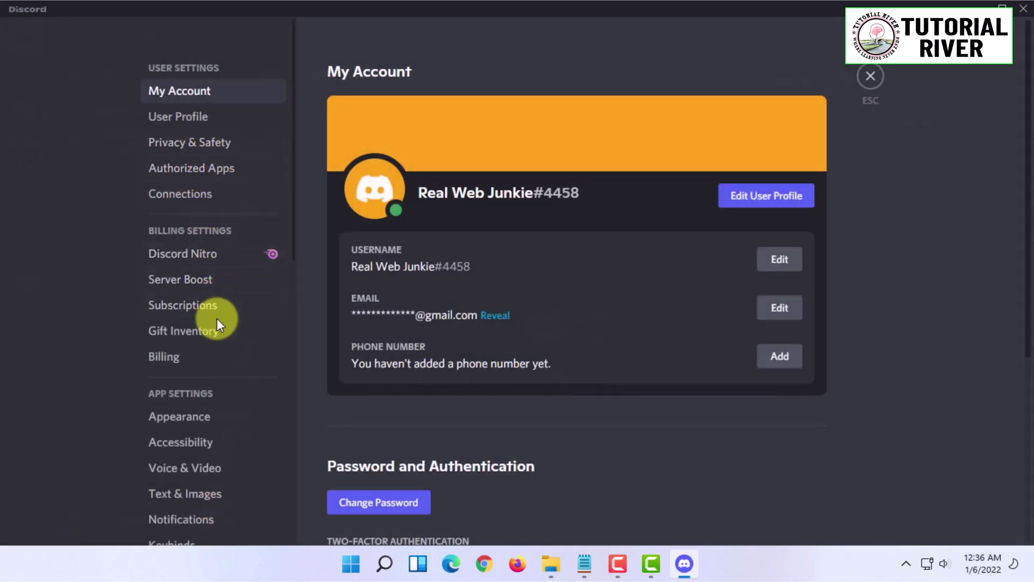
scroll(215, 321, down, 4)
click(204, 423)
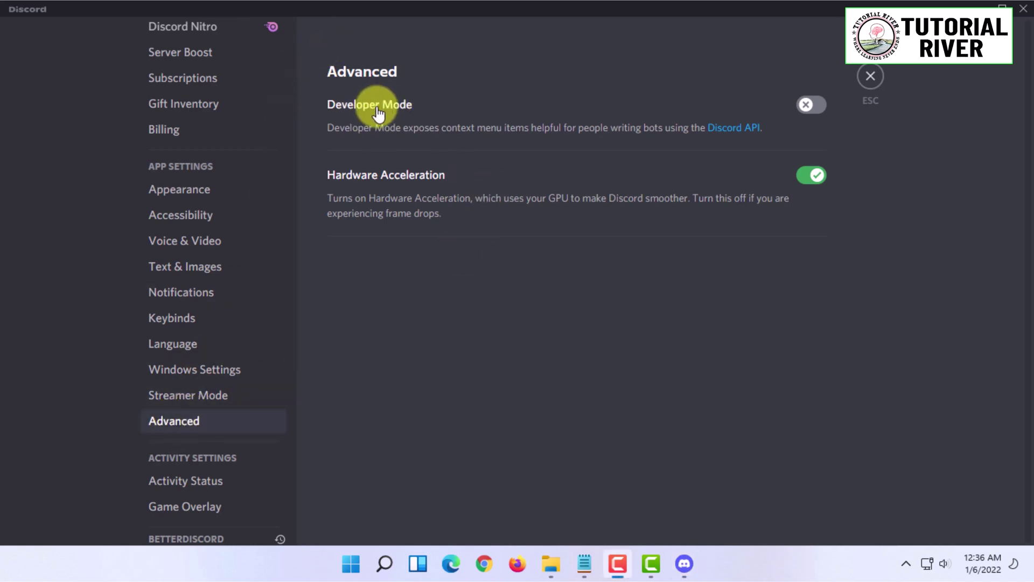
click(802, 108)
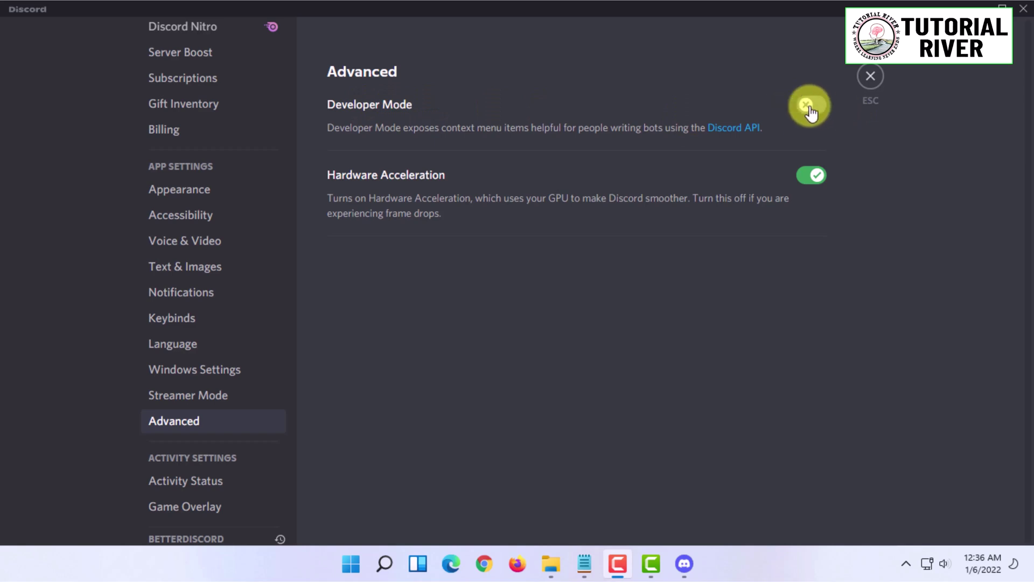
click(871, 81)
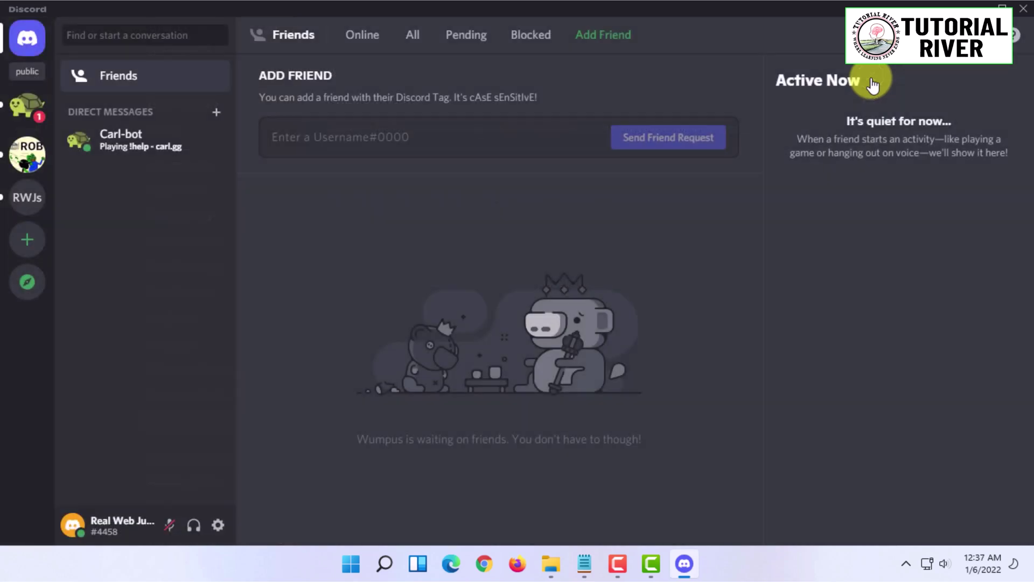
Open the Robbable Server Lists server and find yesterday's 10:32 PM "!d bump" message in its bump-us channel
click(32, 151)
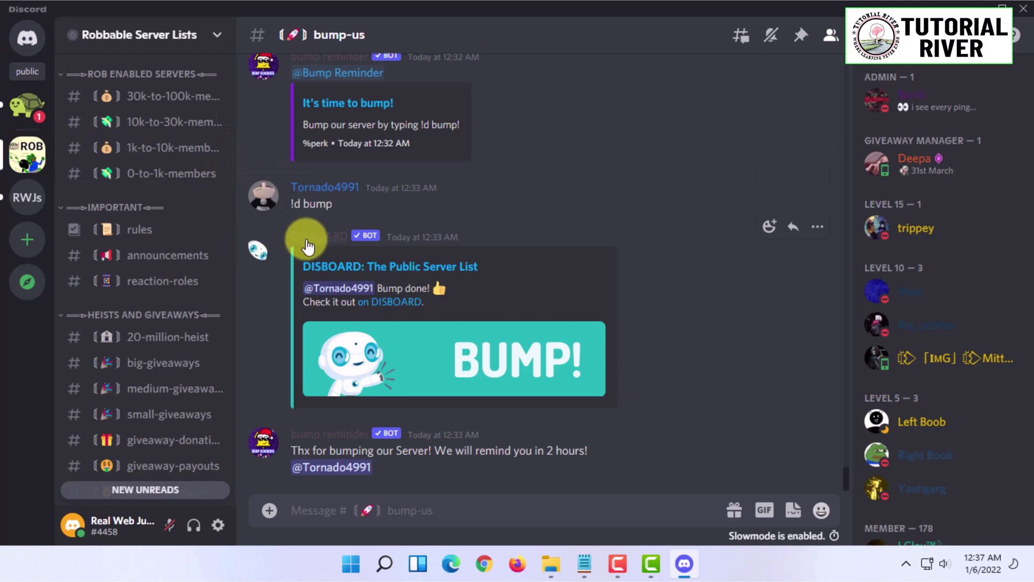
scroll(388, 198, up, 2)
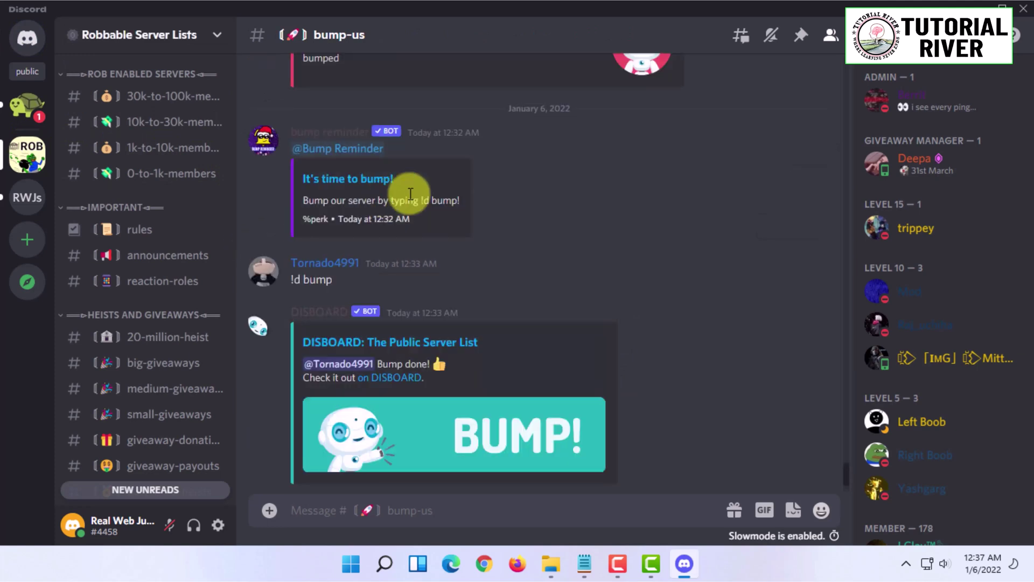
scroll(571, 210, up, 5)
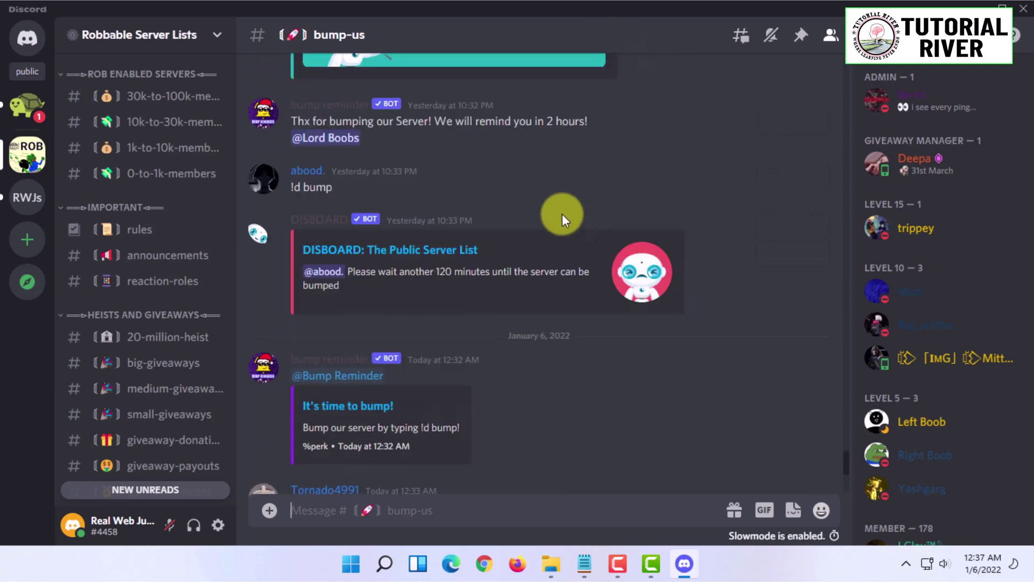
scroll(576, 242, up, 5)
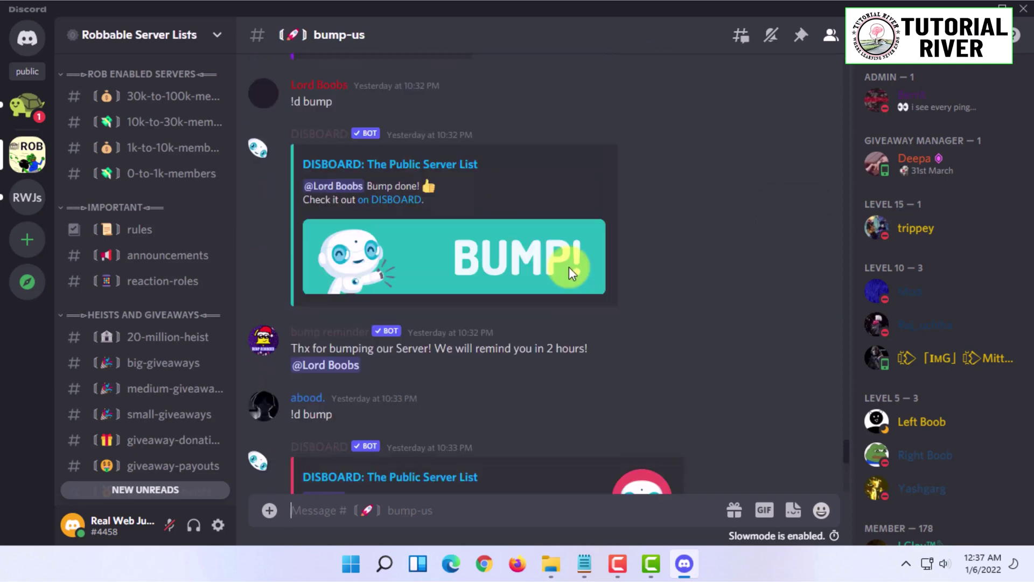
scroll(546, 199, up, 3)
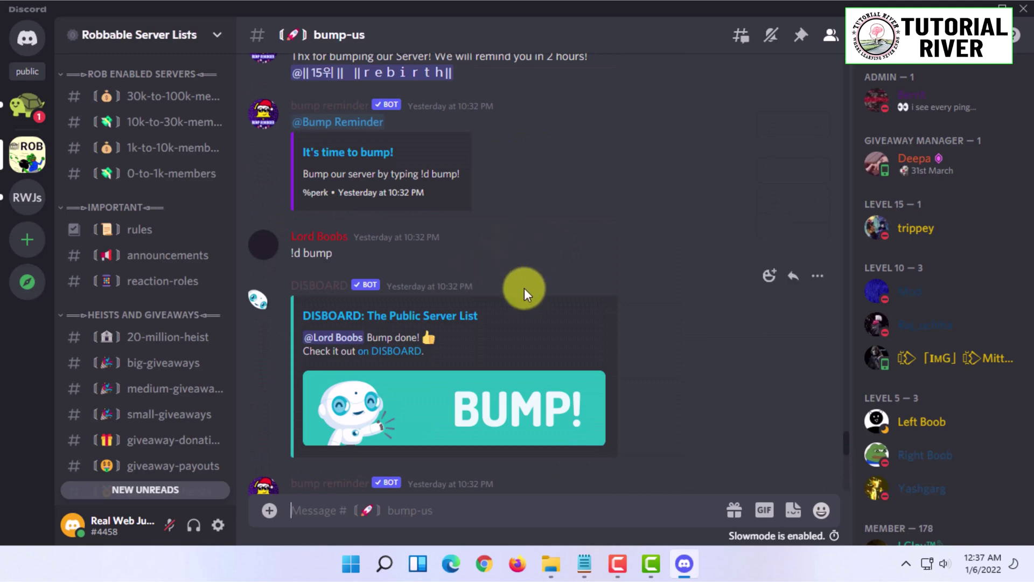
Check the profile of the author of yesterday's 10:32 PM "!d bump" message and copy that author's user ID
click(825, 232)
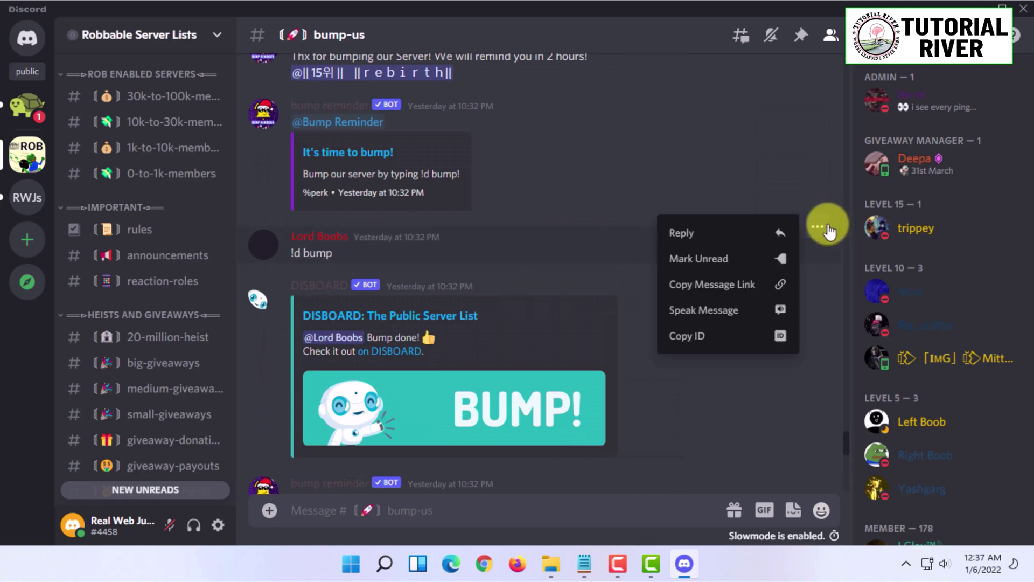
click(266, 249)
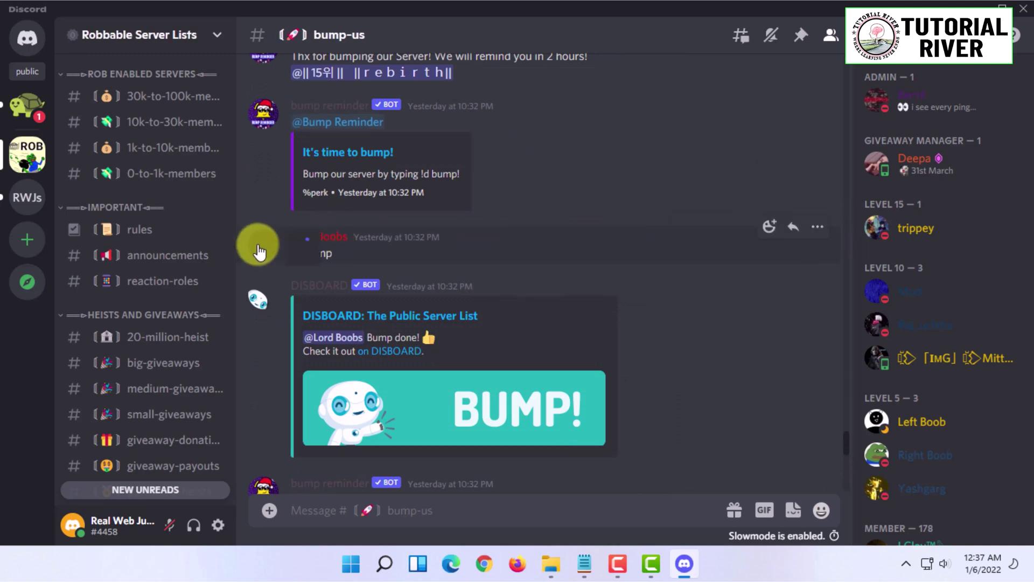
click(269, 252)
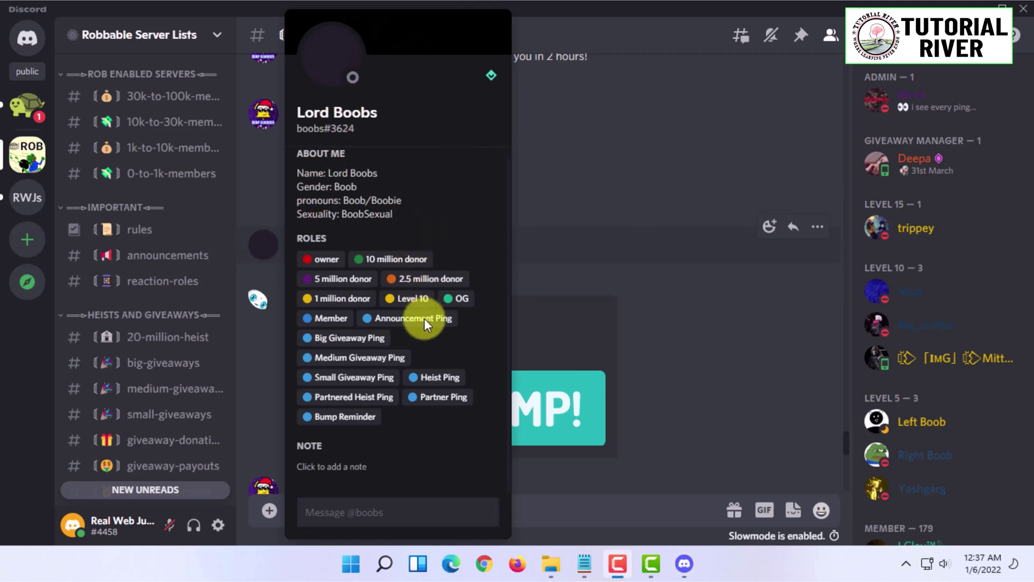
click(619, 15)
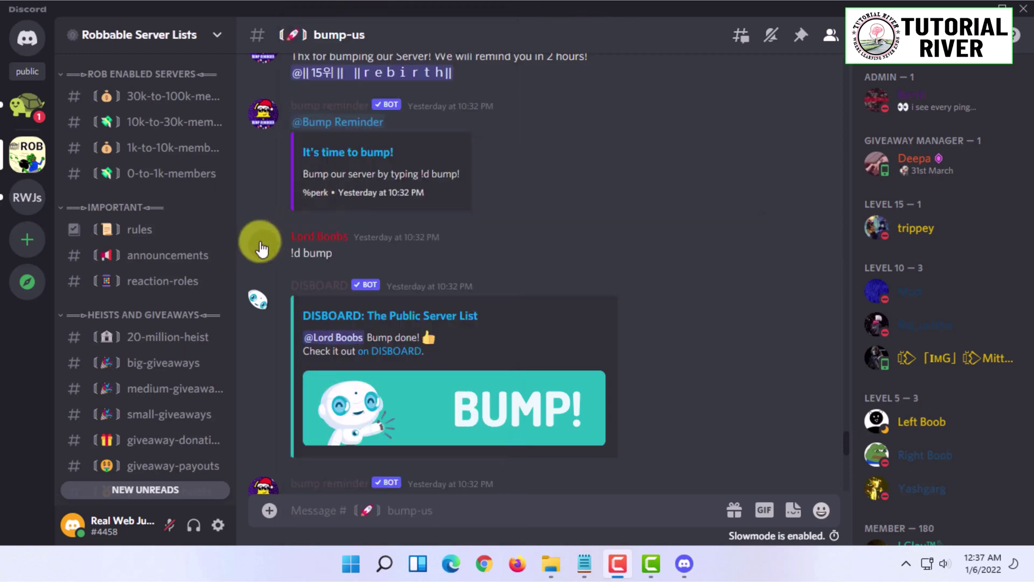
right_click(286, 252)
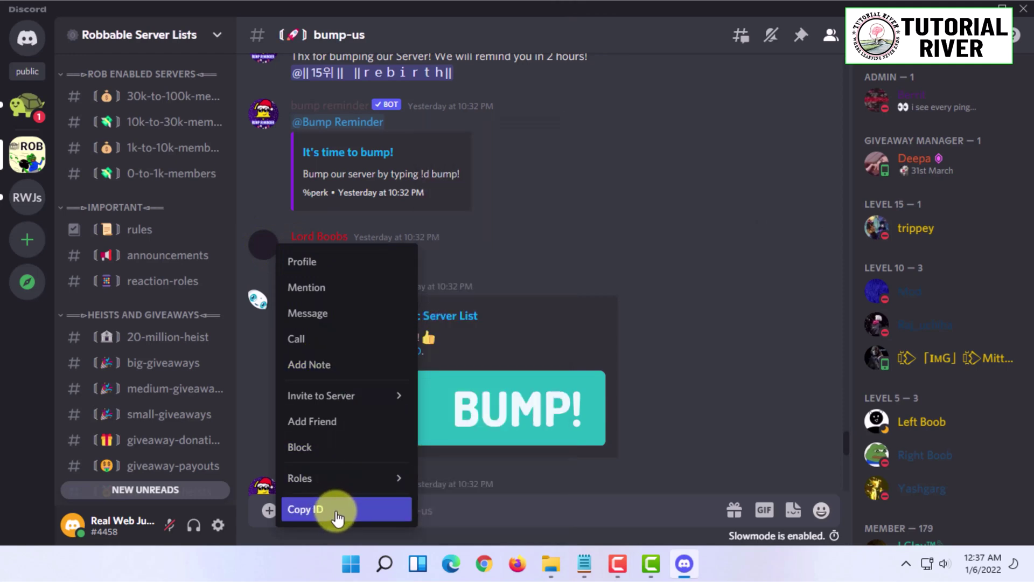
click(337, 514)
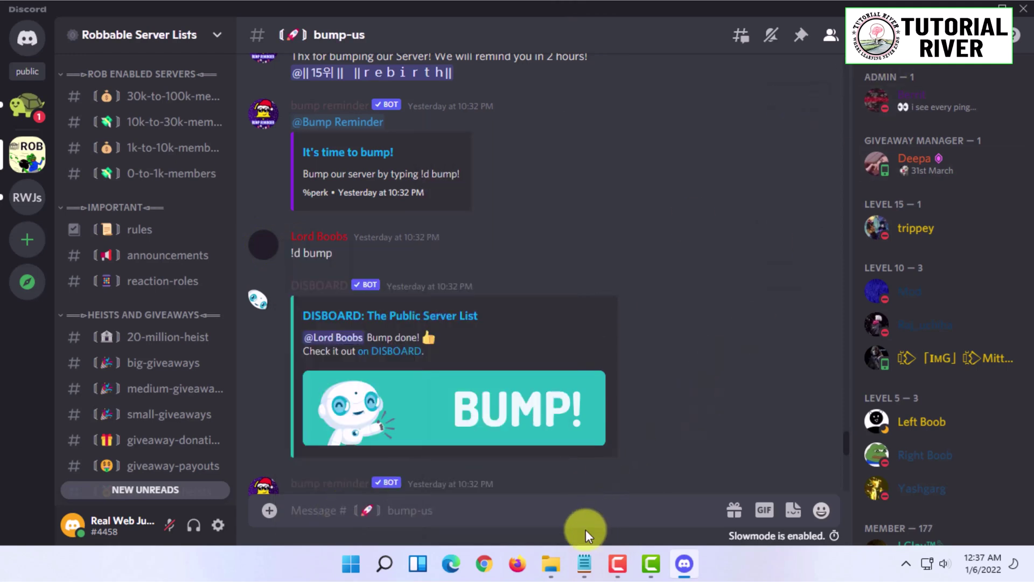
Create a new text document on the desktop with its default name and open it in Notepad
click(980, 4)
right_click(694, 245)
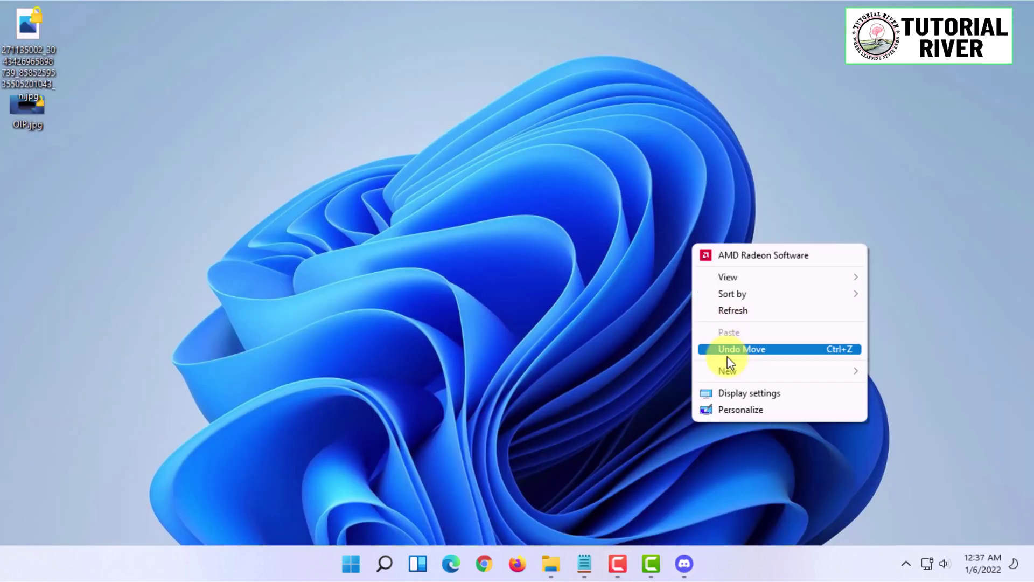
mouse_move(736, 376)
click(586, 513)
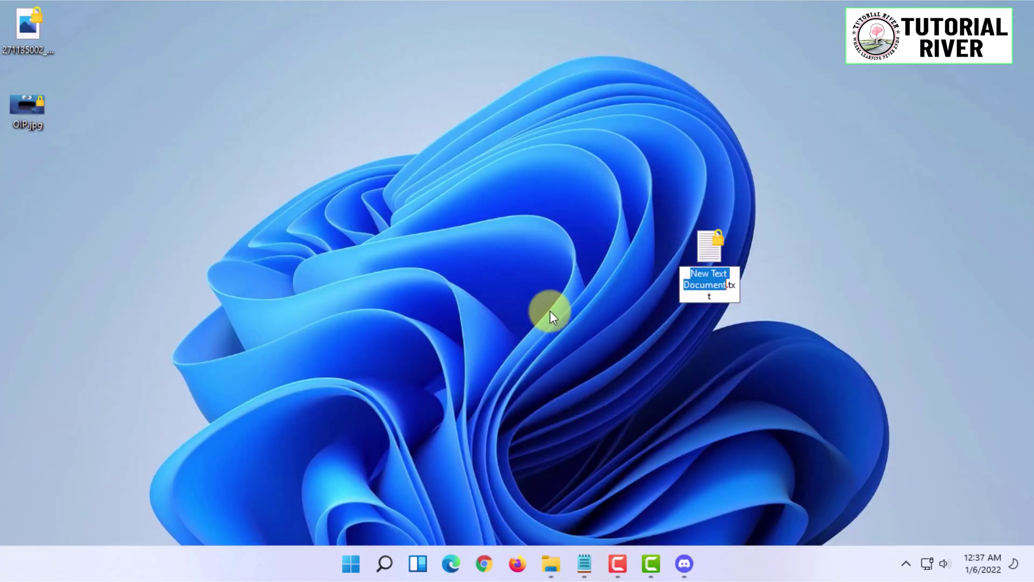
double_click(709, 242)
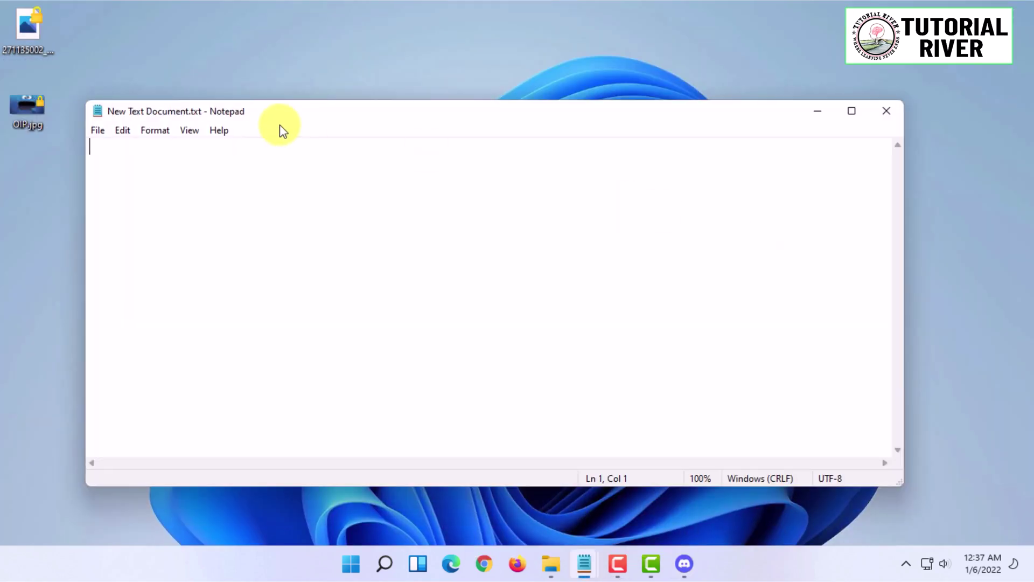
Enter "User Profile:" followed by the copied user ID, add a second line reading "User Message:", and save the file
text(User Pro)
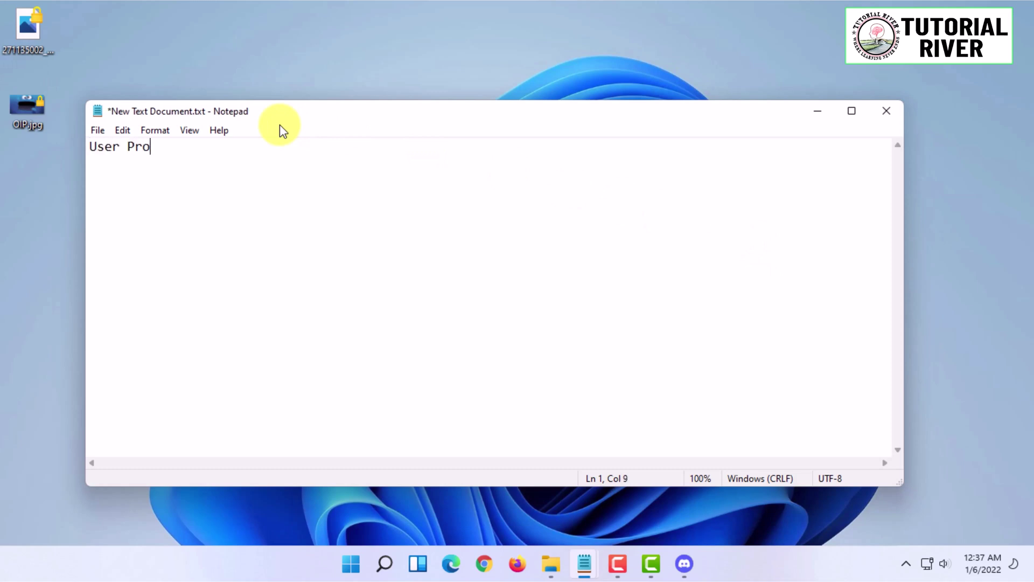
text(file:)
key(ctrl+v)
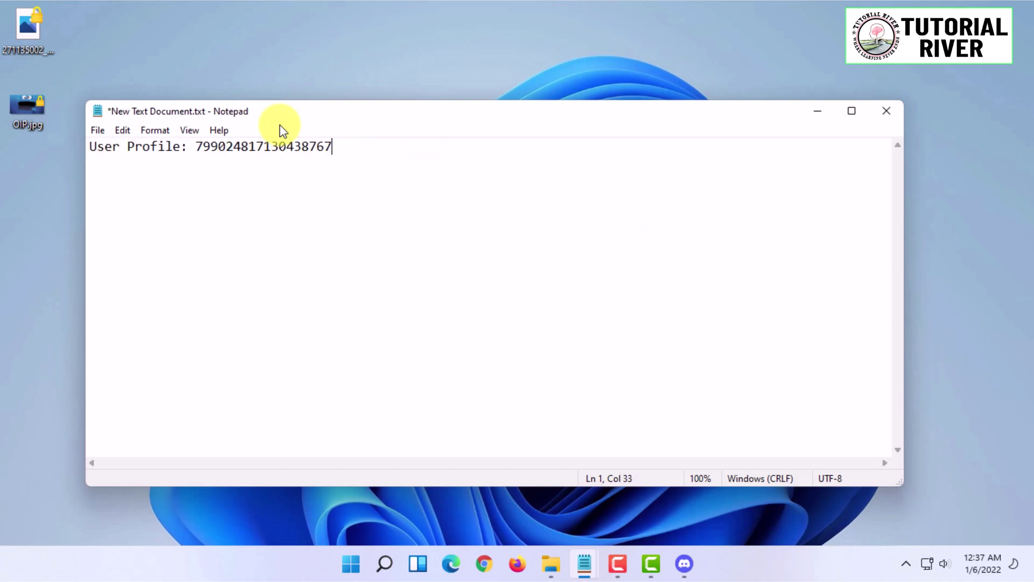
key(Return)
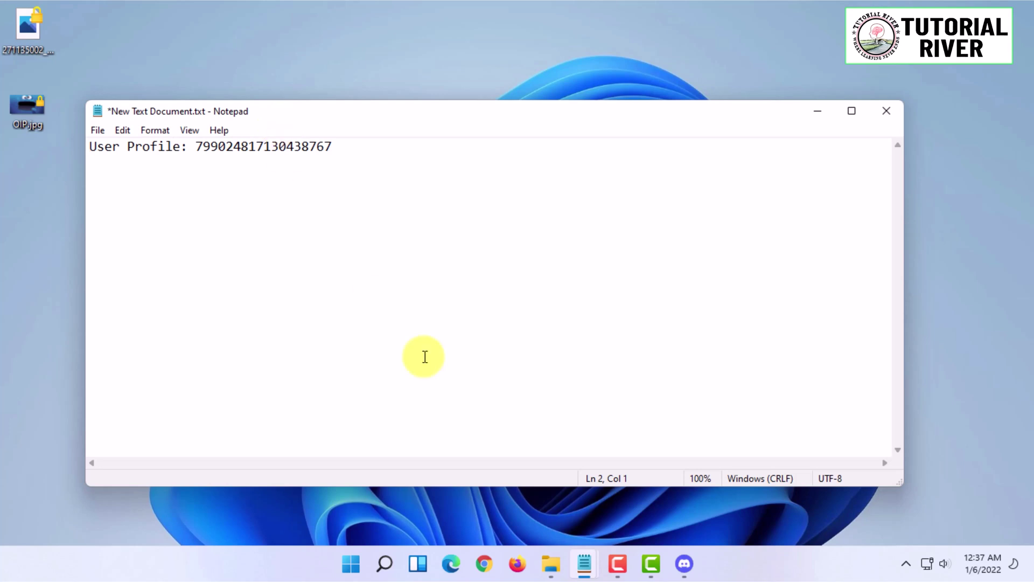
text(User Message:)
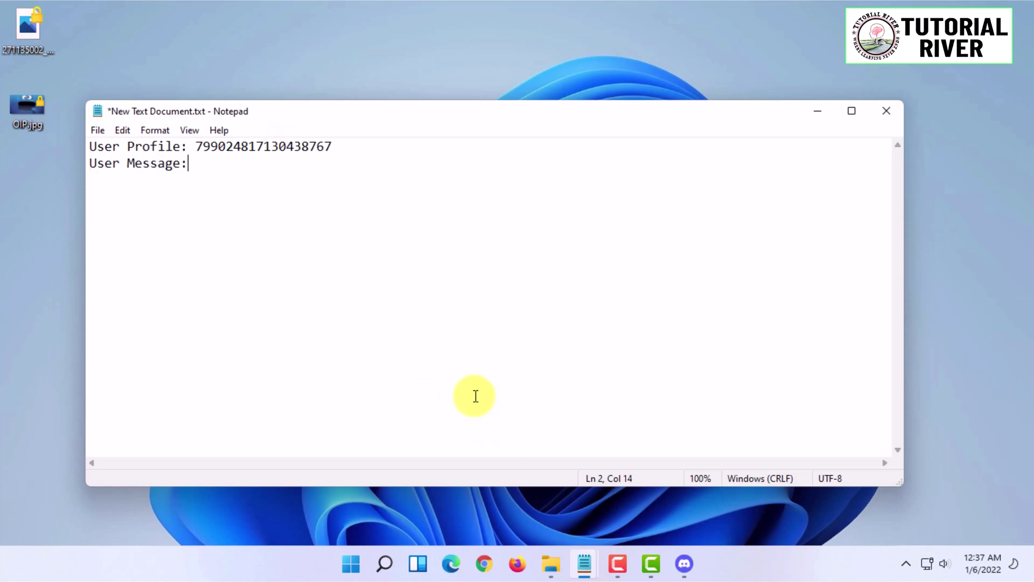
key(ctrl+s)
Switch to Discord and copy the message ID of yesterday's 10:32 PM "!d bump" message
click(684, 563)
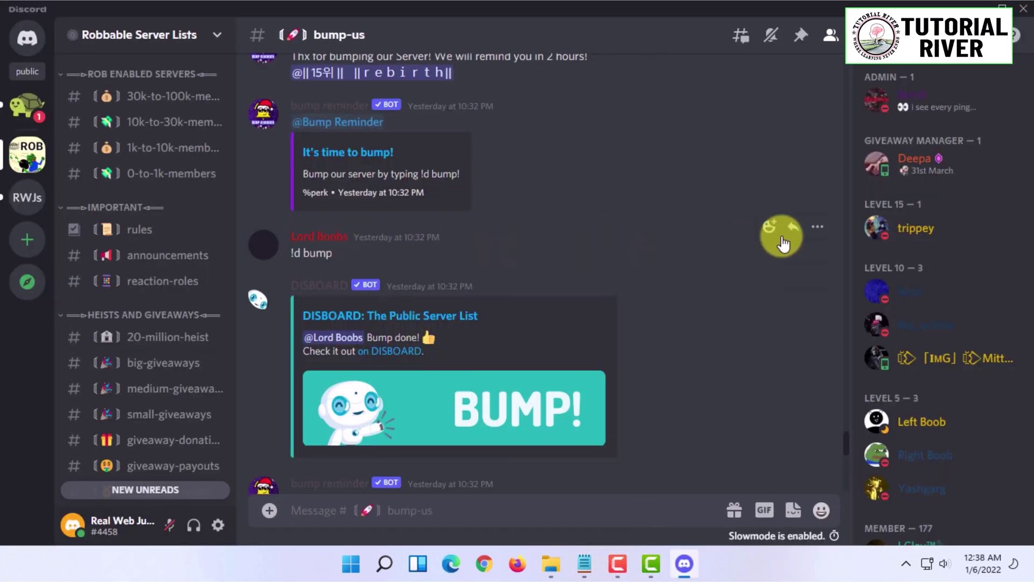
right_click(315, 252)
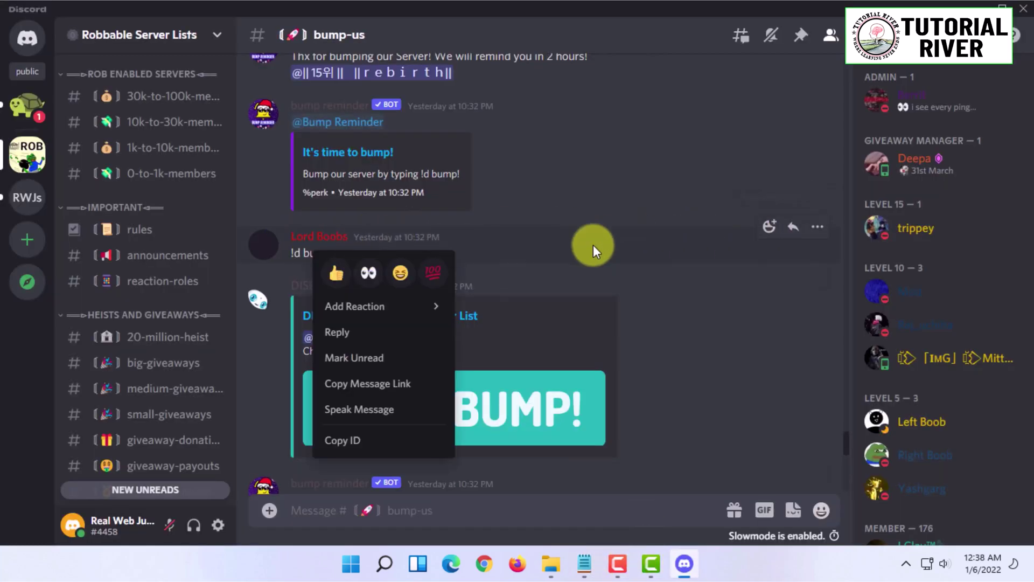
click(399, 444)
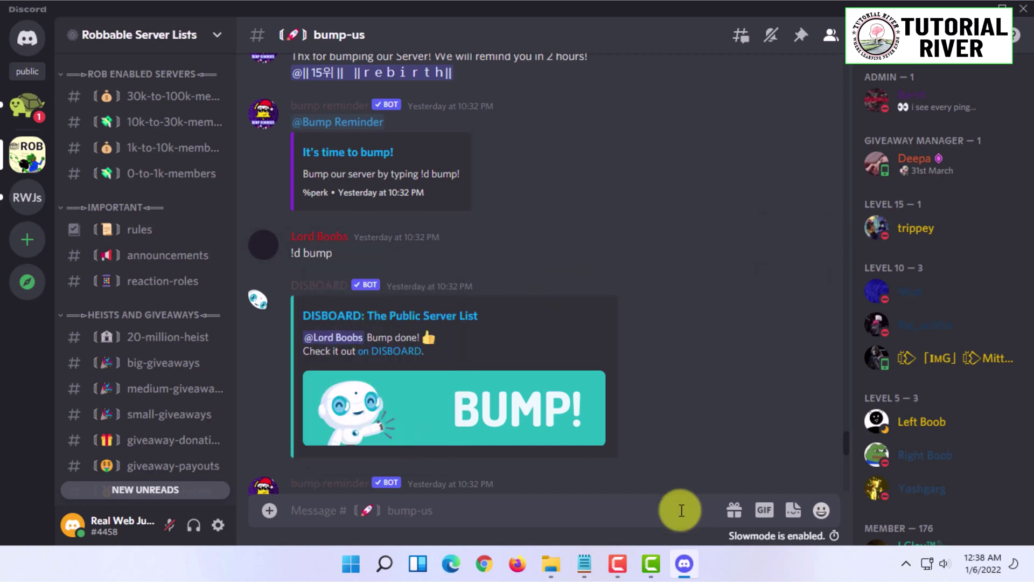
Switch to New Text Document.txt in Notepad, paste the message ID after "User Message:", and save the file
mouse_move(584, 563)
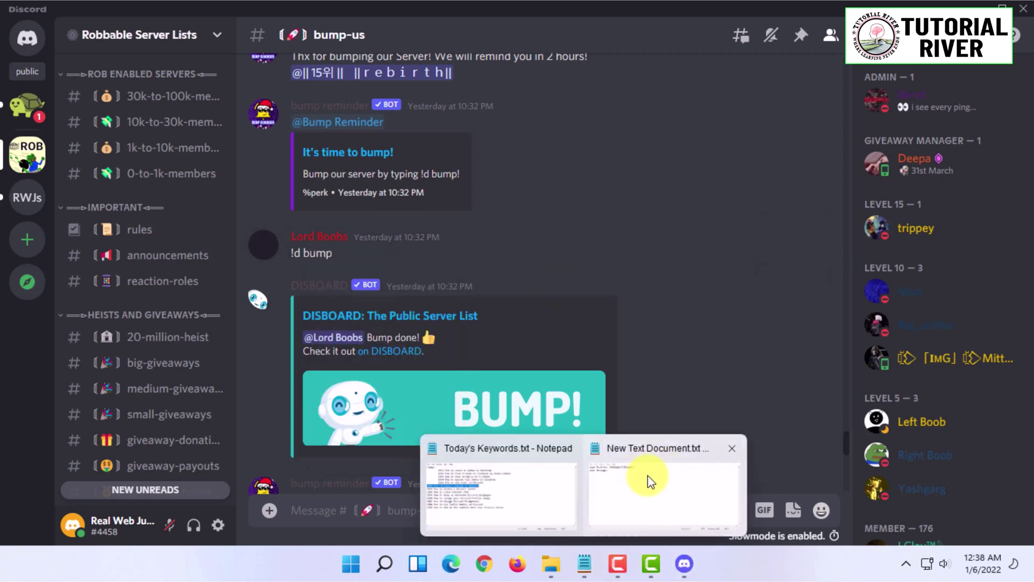
click(618, 538)
key(ctrl+v)
key(ctrl+s)
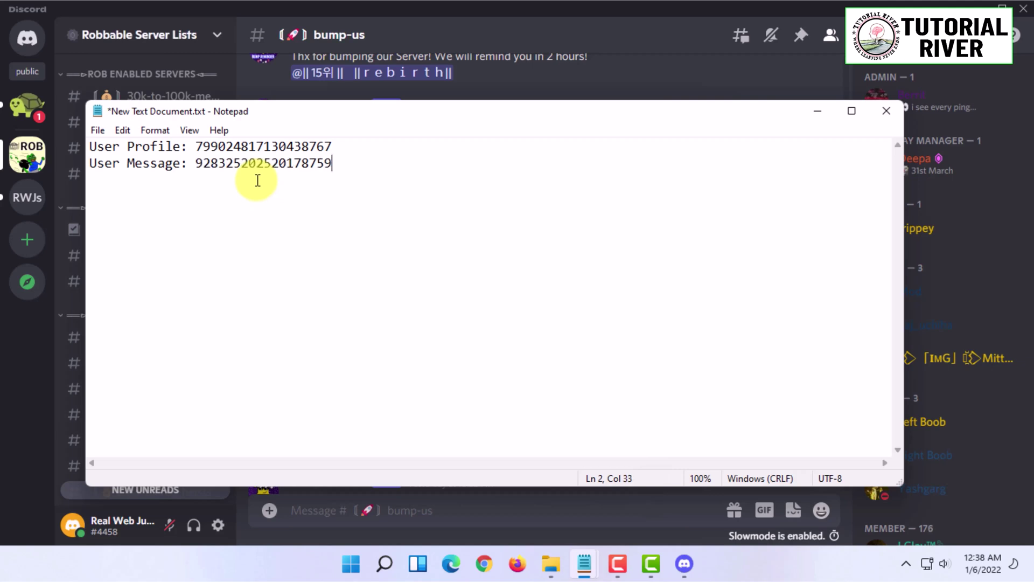
drag(407, 160, 56, 129)
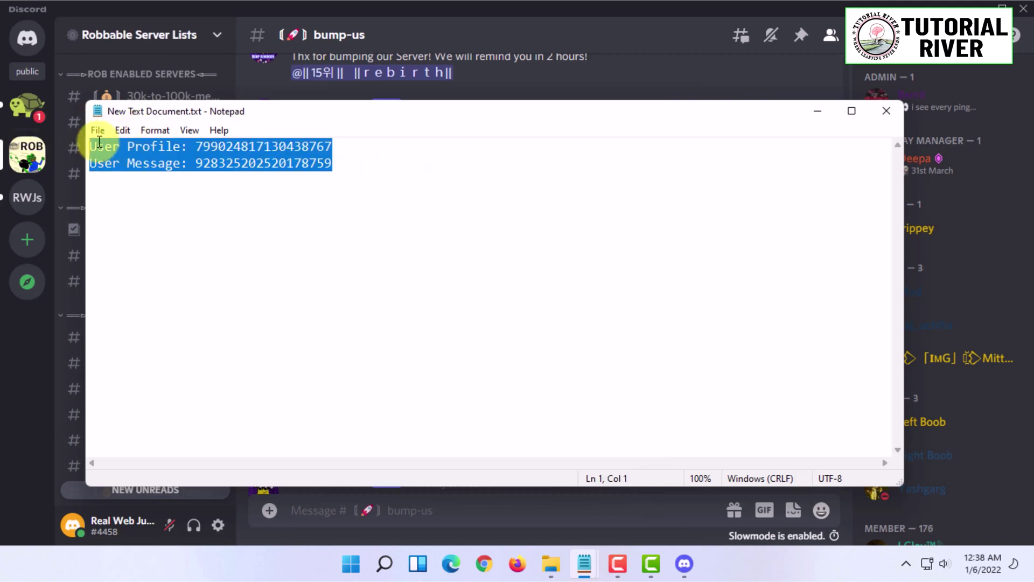
Switch to Chrome, search Google for "support discord", and open Discord's Submit a request page
click(980, 6)
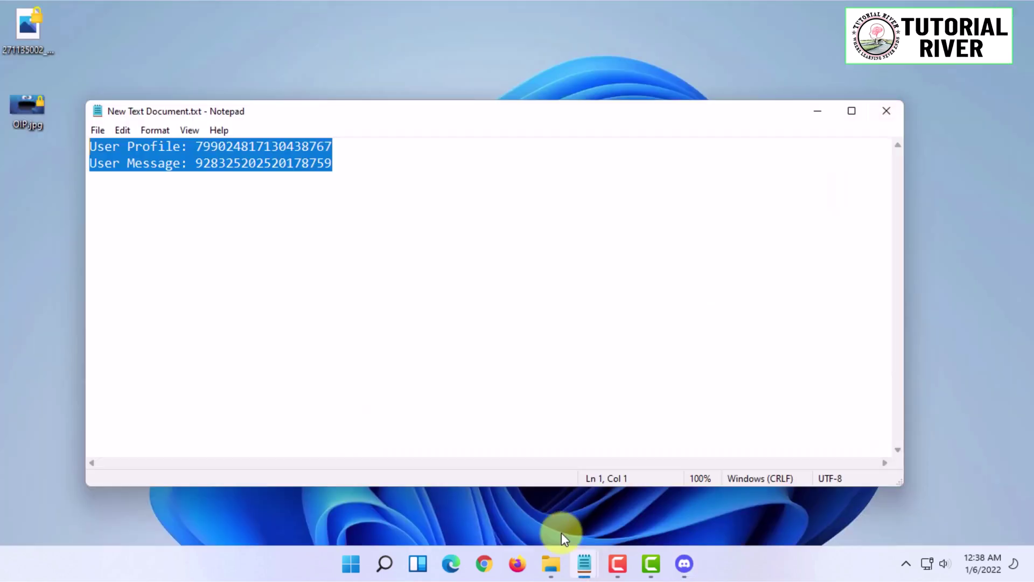
click(483, 563)
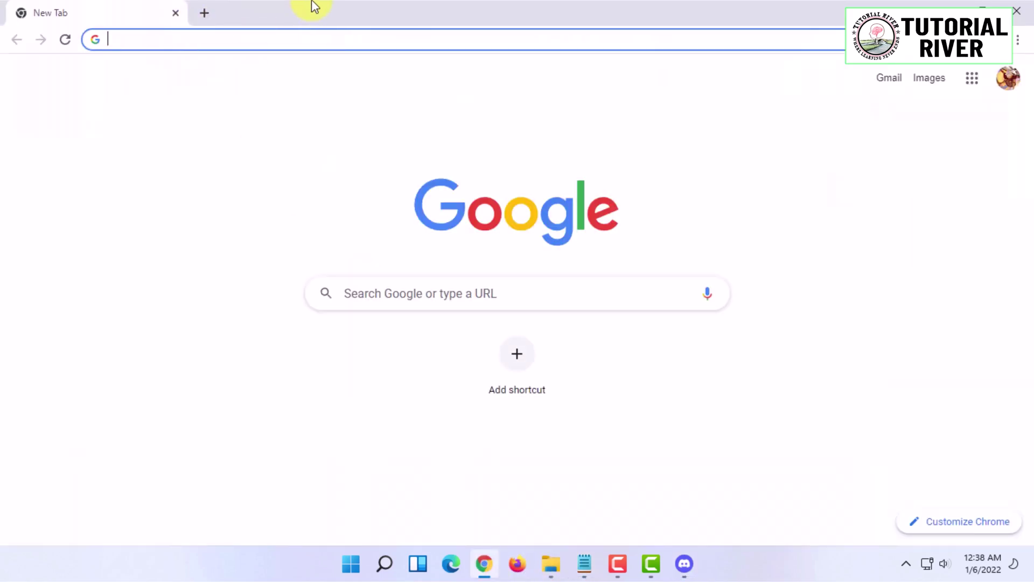
text(support )
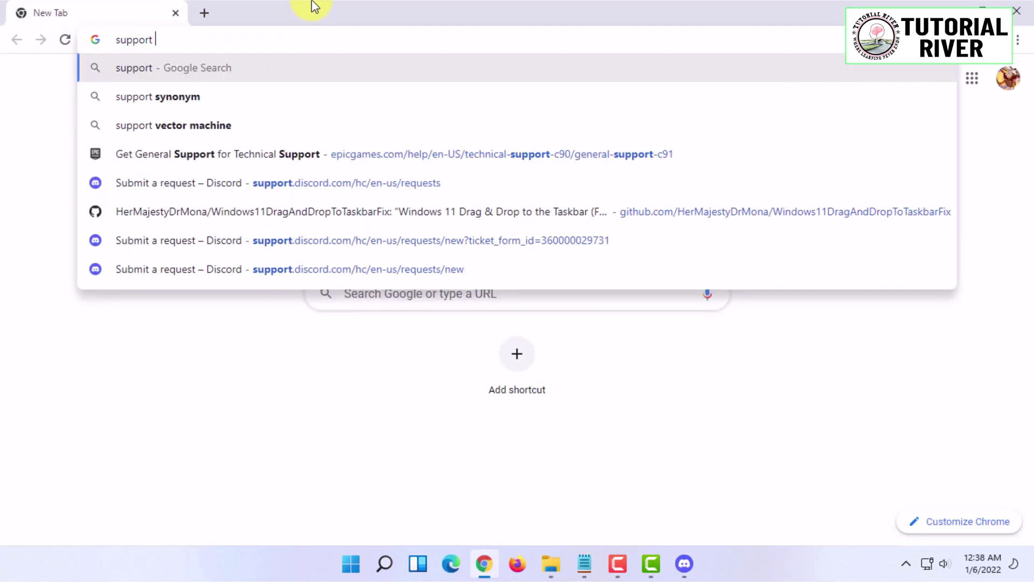
text(discord)
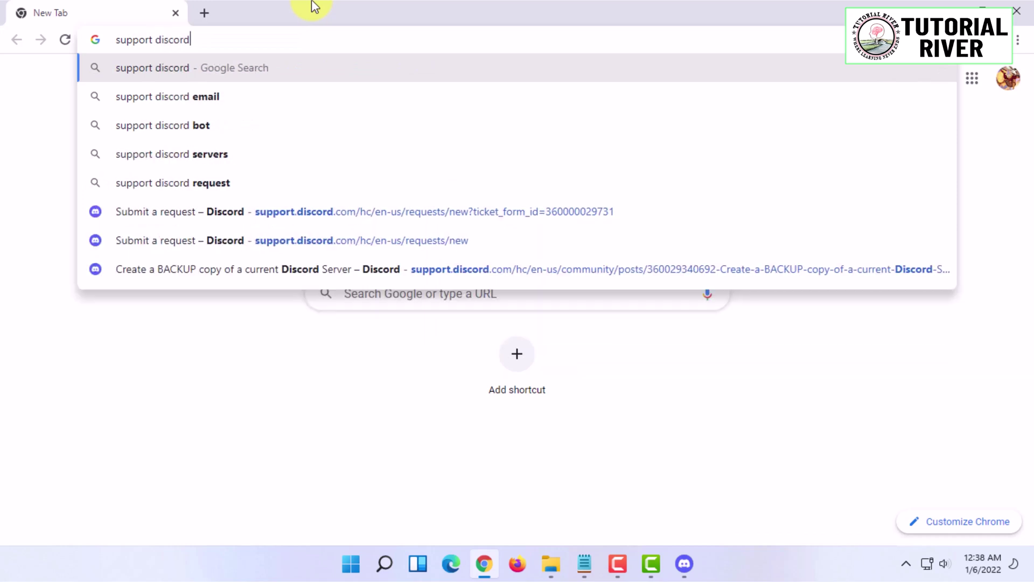
key(Return)
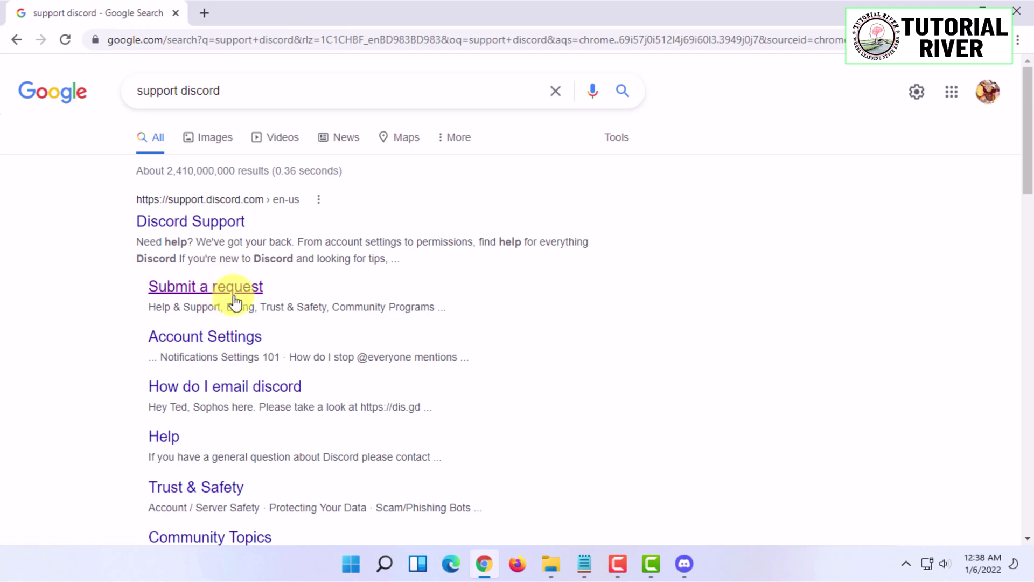
click(202, 224)
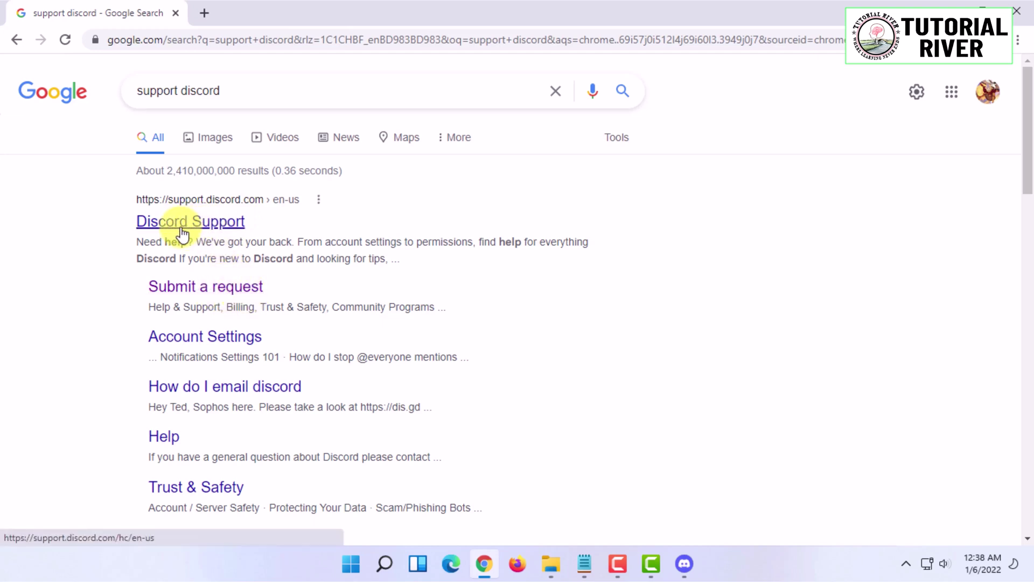
click(217, 299)
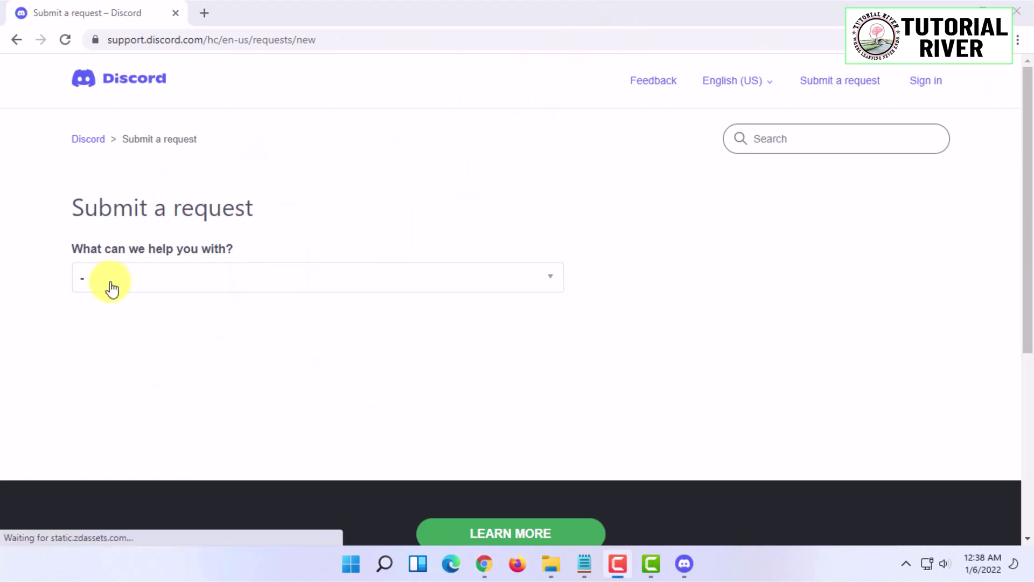
Set the request category to Trust & Safety and fill in the email address from the suggested entries
click(170, 285)
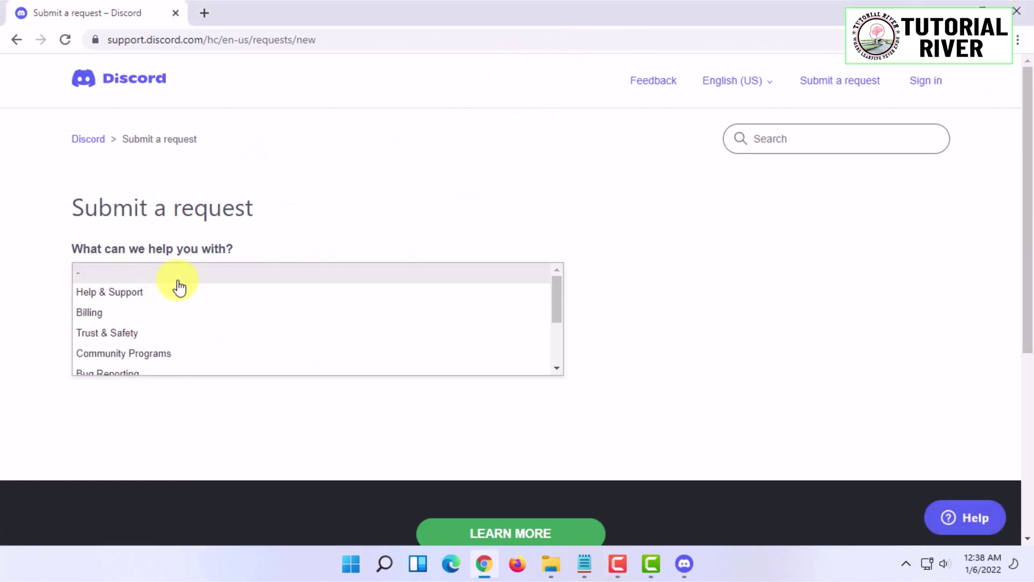
click(134, 337)
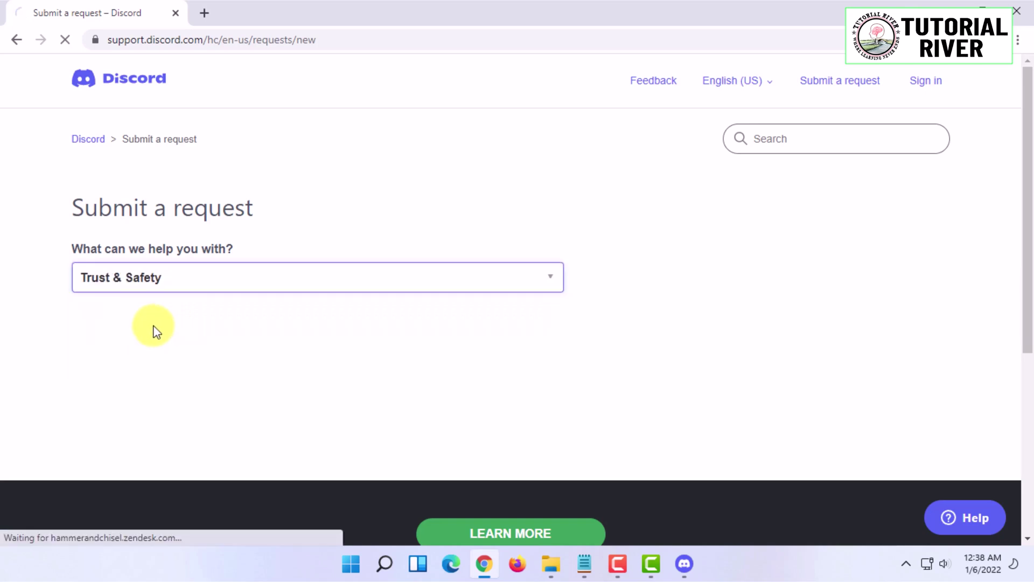
scroll(215, 288, down, 1)
click(182, 279)
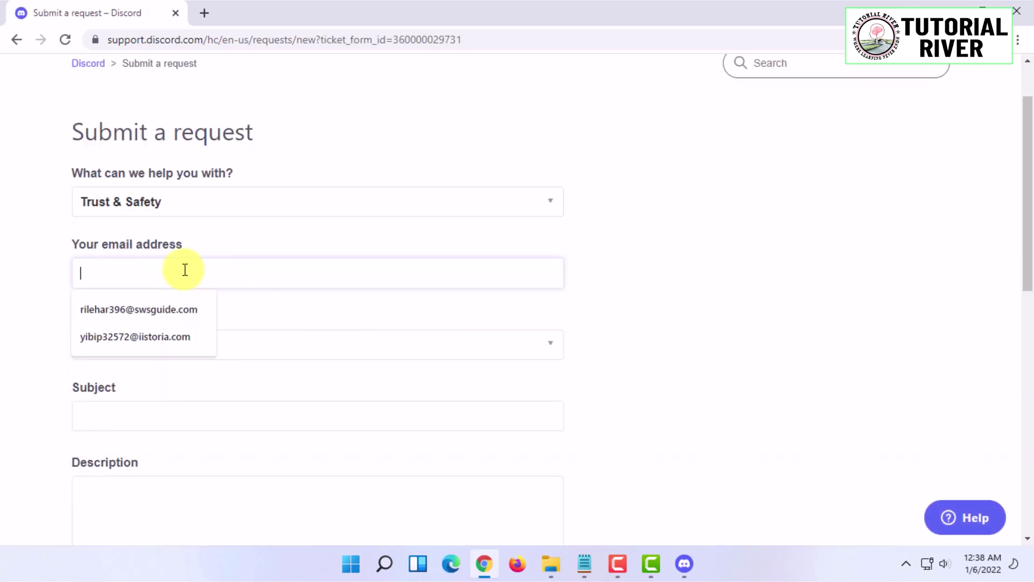
click(171, 316)
Choose "Report abuse or harassment" as the kind of help and "Cyberbullying or harassment" as what to report
click(159, 344)
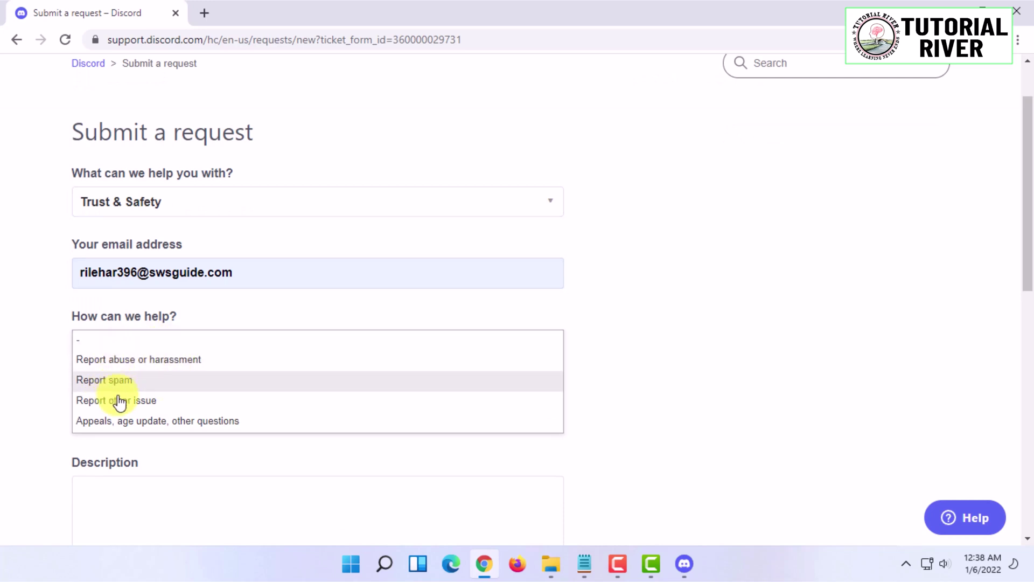
click(230, 368)
scroll(235, 395, down, 1)
click(221, 350)
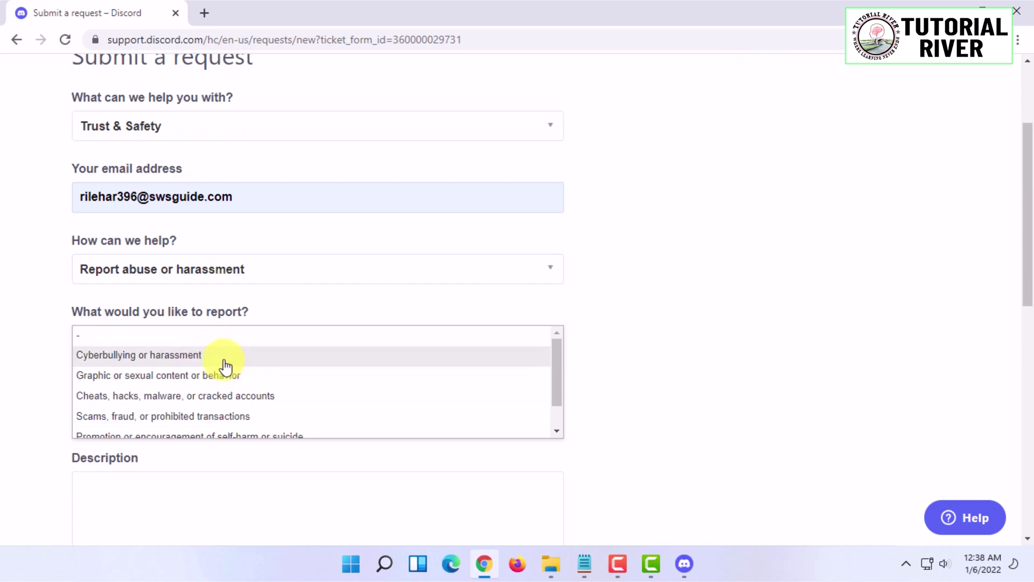
scroll(223, 369, down, 1)
scroll(224, 373, up, 3)
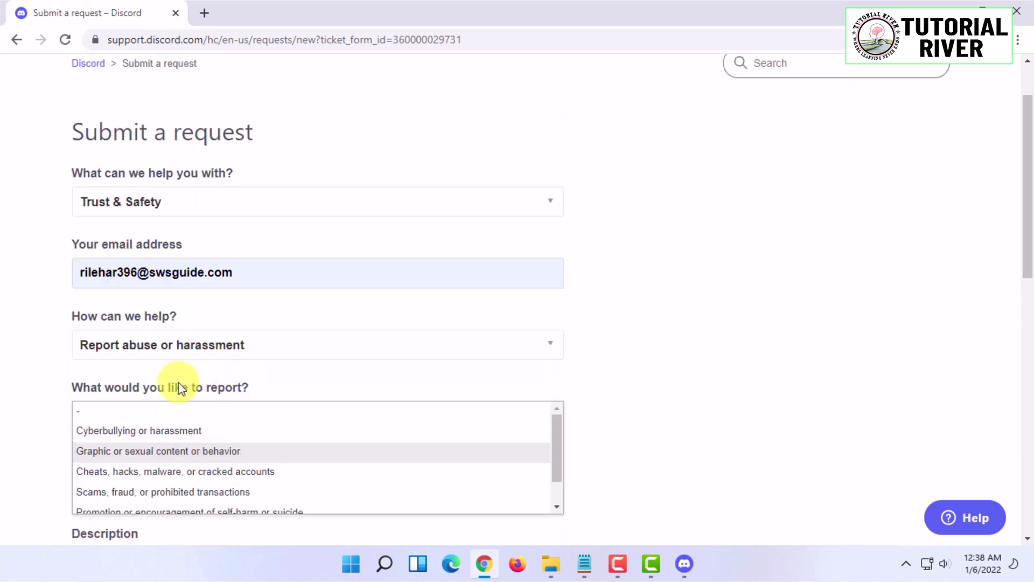
click(153, 442)
Answer "In what way?" with "It's a threat or targeted harassment"
scroll(185, 411, down, 1)
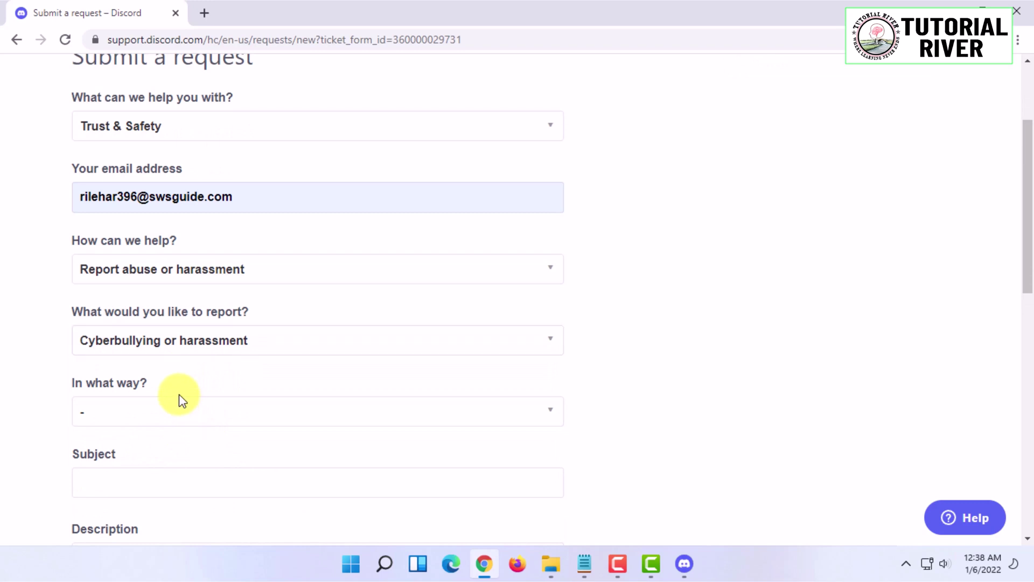
click(177, 408)
scroll(177, 431, down, 1)
click(176, 424)
scroll(131, 406, down, 1)
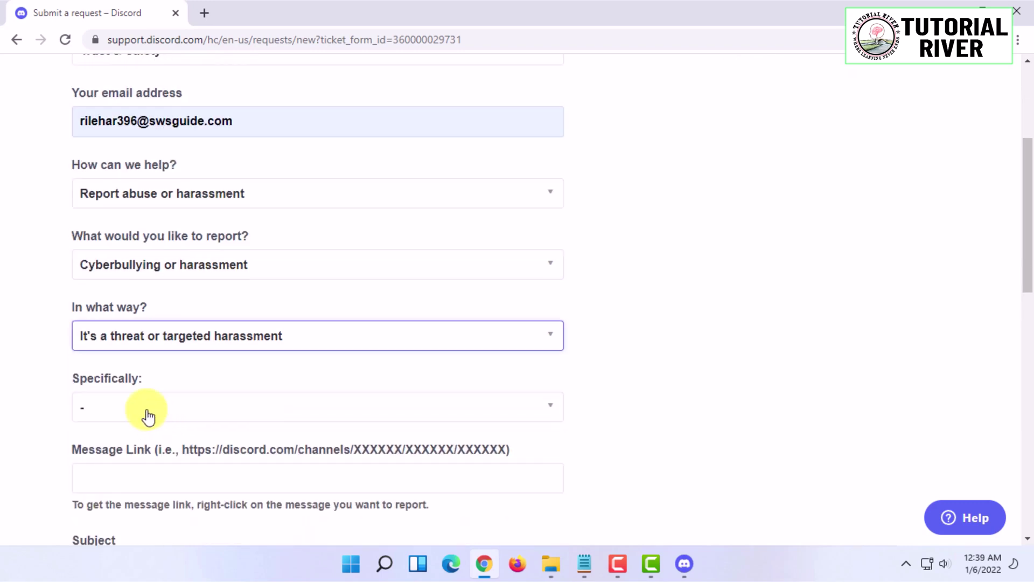
click(153, 340)
click(90, 326)
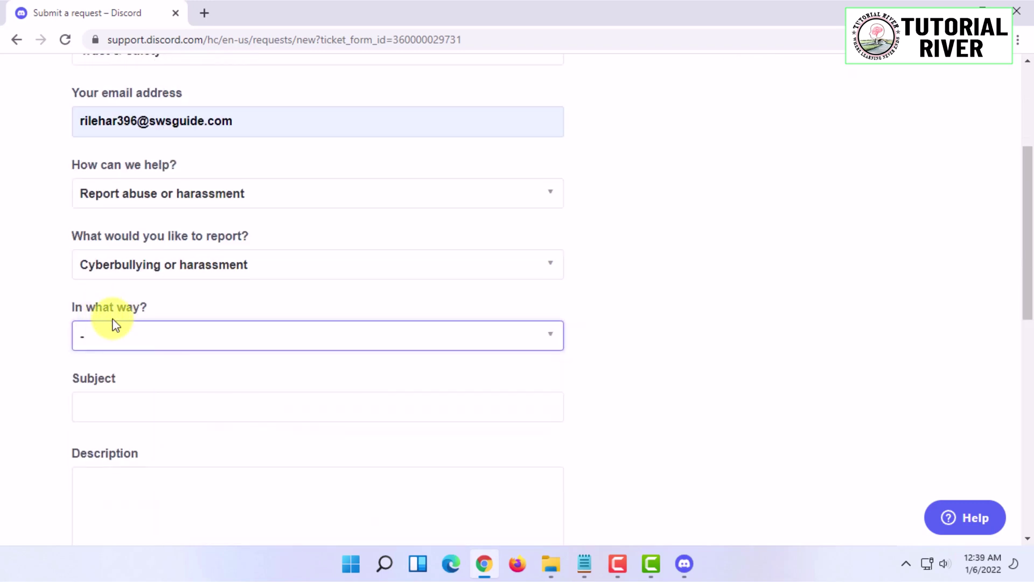
click(103, 335)
click(188, 355)
scroll(177, 386, down, 1)
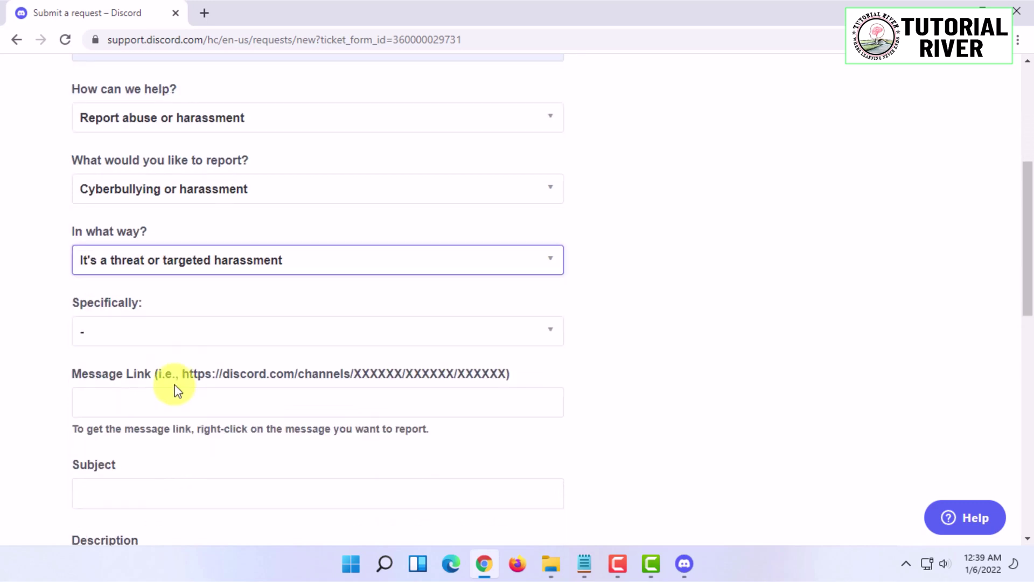
Set "Specifically" to "It's a threat of real world violence"
click(219, 397)
click(159, 339)
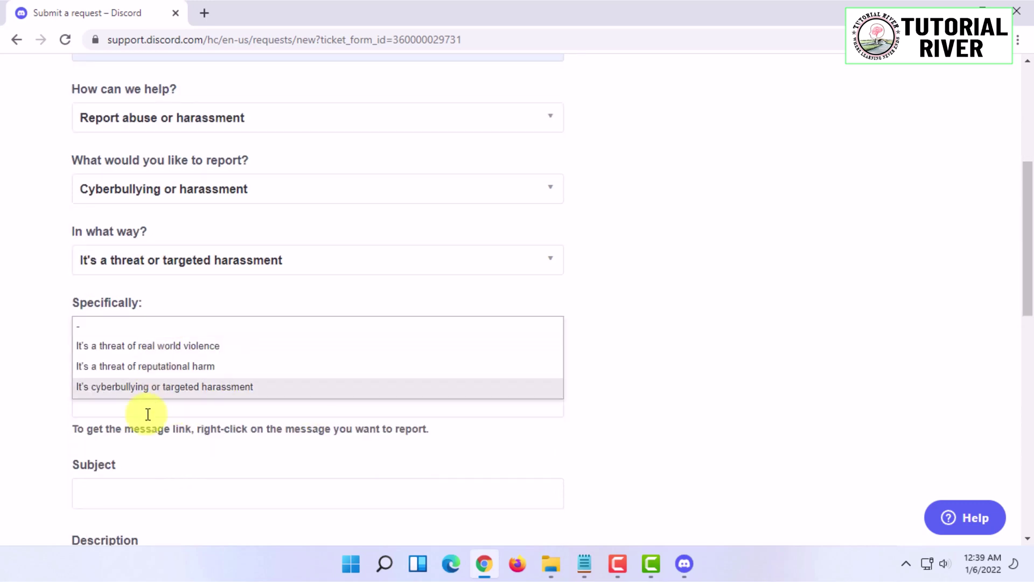
click(108, 345)
click(115, 410)
scroll(70, 407, down, 1)
scroll(164, 430, down, 1)
click(150, 417)
key(ctrl+v)
key(ctrl+a)
key(ctrl+c)
key(BackSpace)
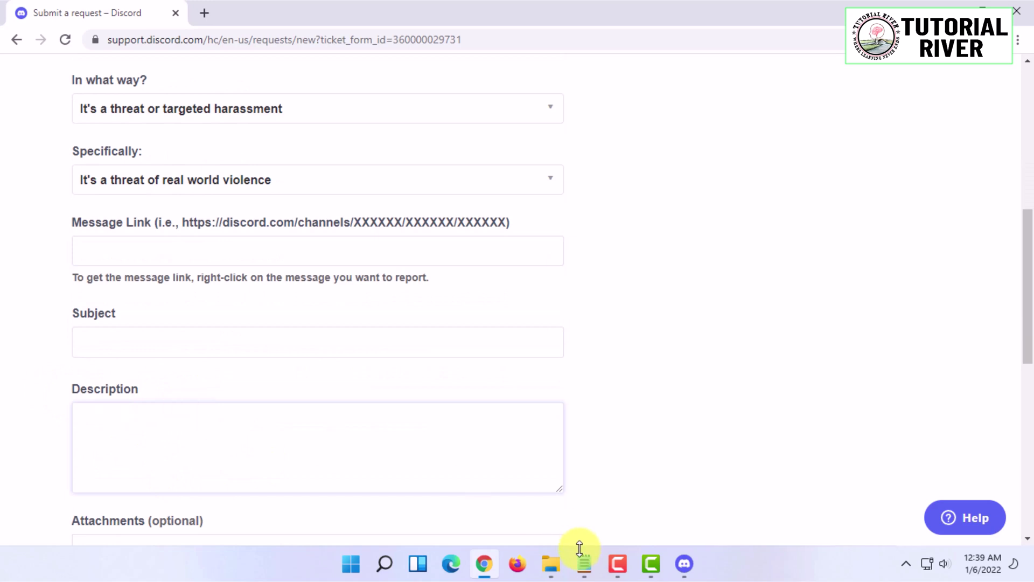
Switch to Notepad, copy the user message ID, and paste it into the Message Link field in Chrome
click(585, 568)
click(330, 162)
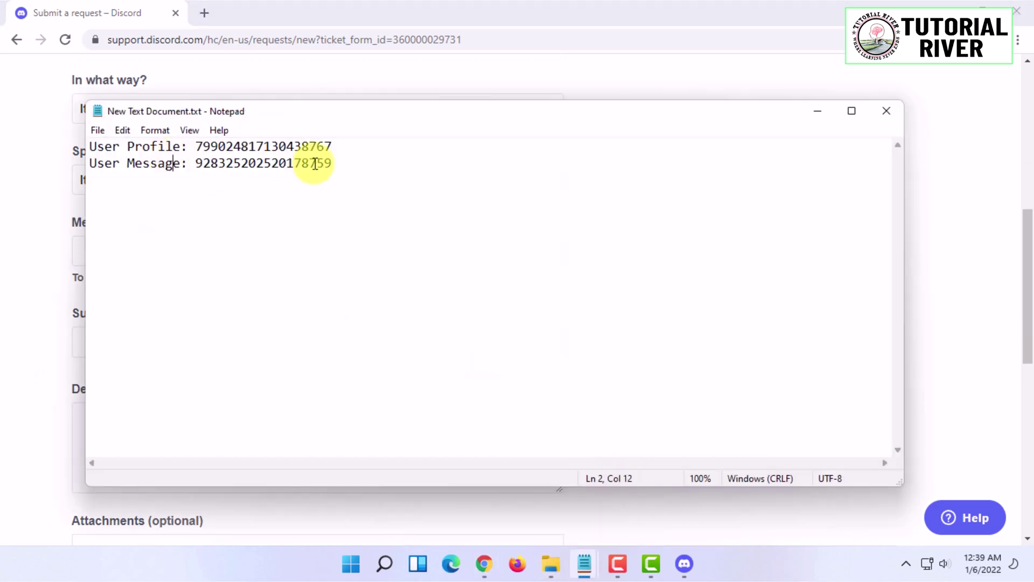
drag(330, 162, 200, 164)
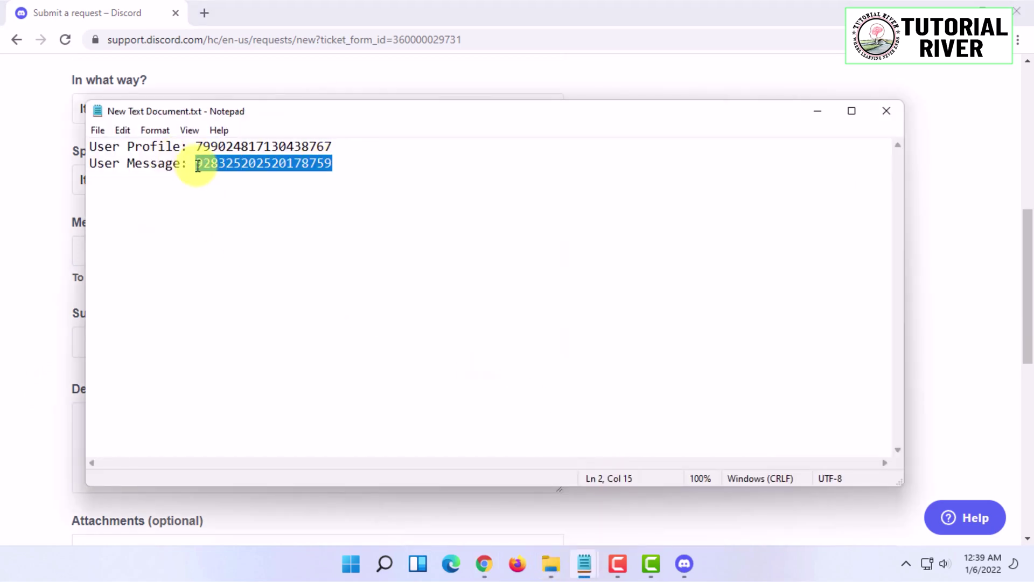
click(37, 216)
click(141, 248)
key(ctrl+v)
Replace the Message Link entry in Chrome with the message link of the 10:32 PM "!d bump" message, copied from Discord
double_click(92, 249)
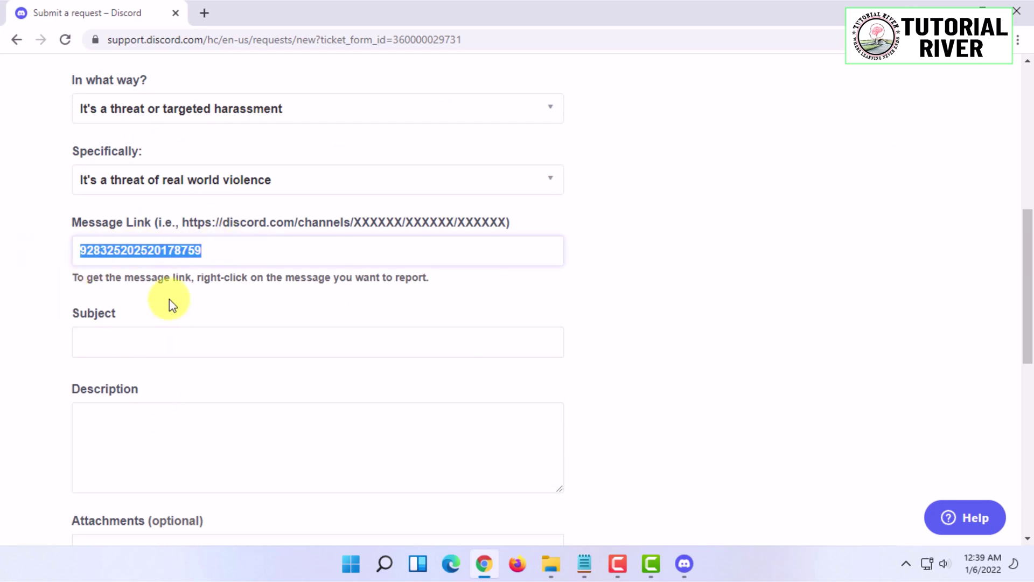
click(684, 563)
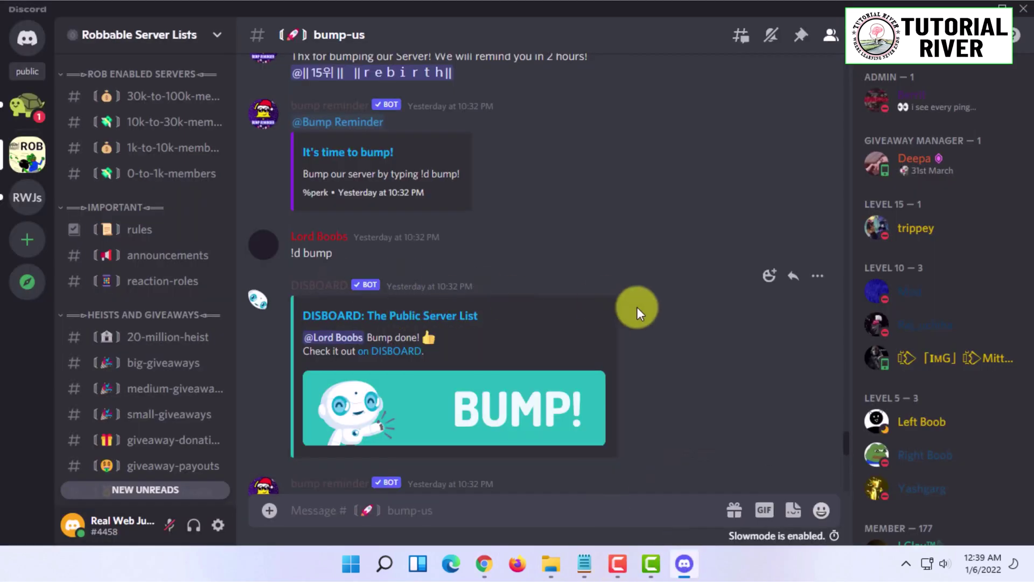
click(818, 229)
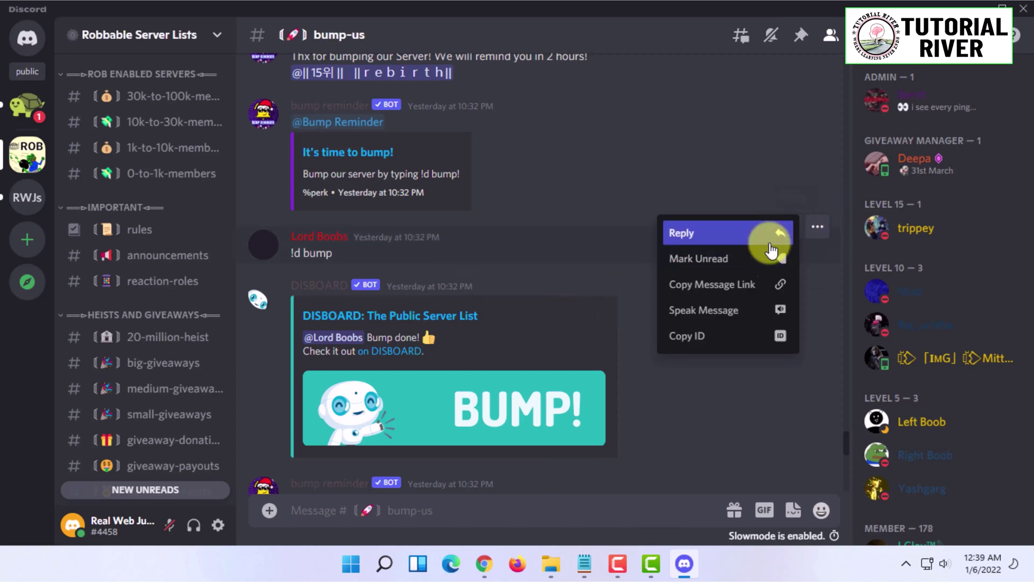
click(747, 294)
click(484, 563)
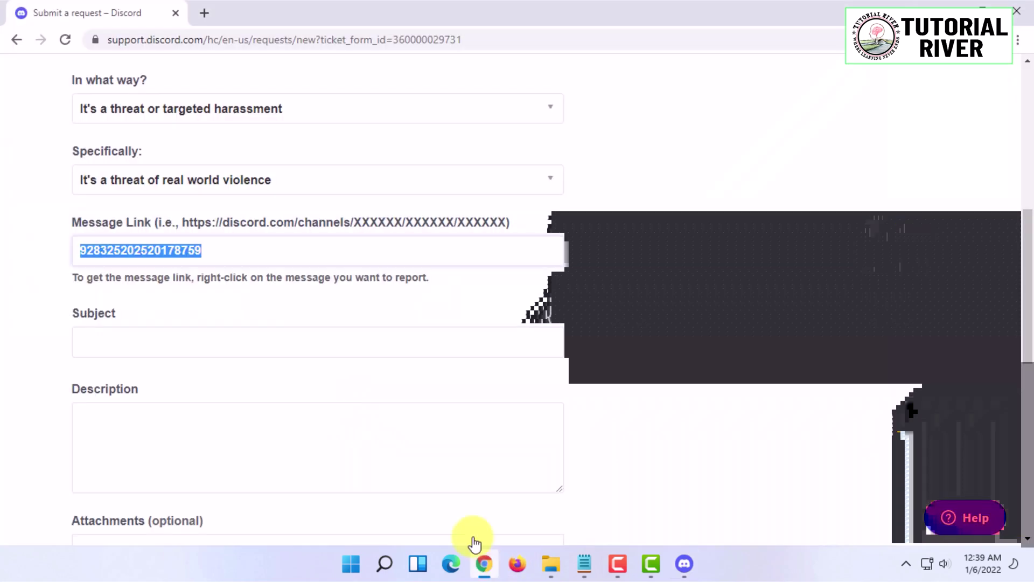
key(ctrl+v)
click(8, 272)
Enter "ASdas" as the request's subject
click(132, 344)
click(12, 345)
click(135, 339)
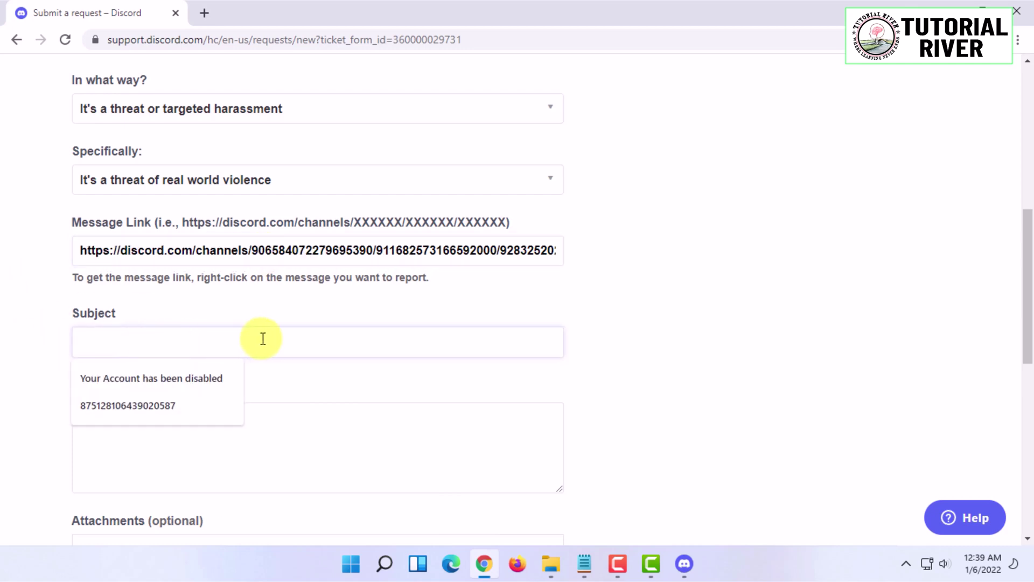
text(ASdas)
Copy the User Profile and User Message lines from Notepad and paste them into the request's Description in Chrome
click(177, 422)
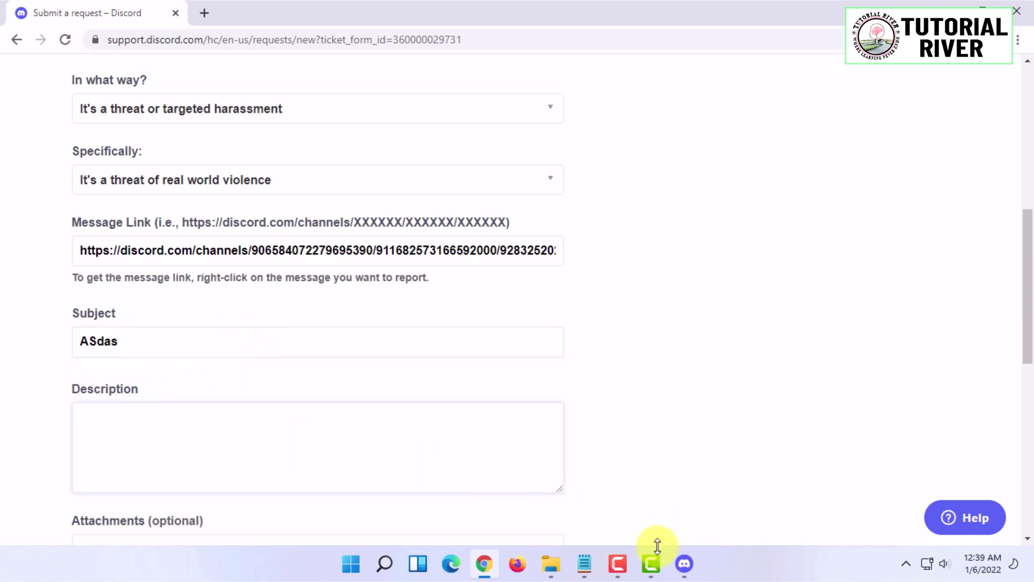
click(586, 563)
click(649, 449)
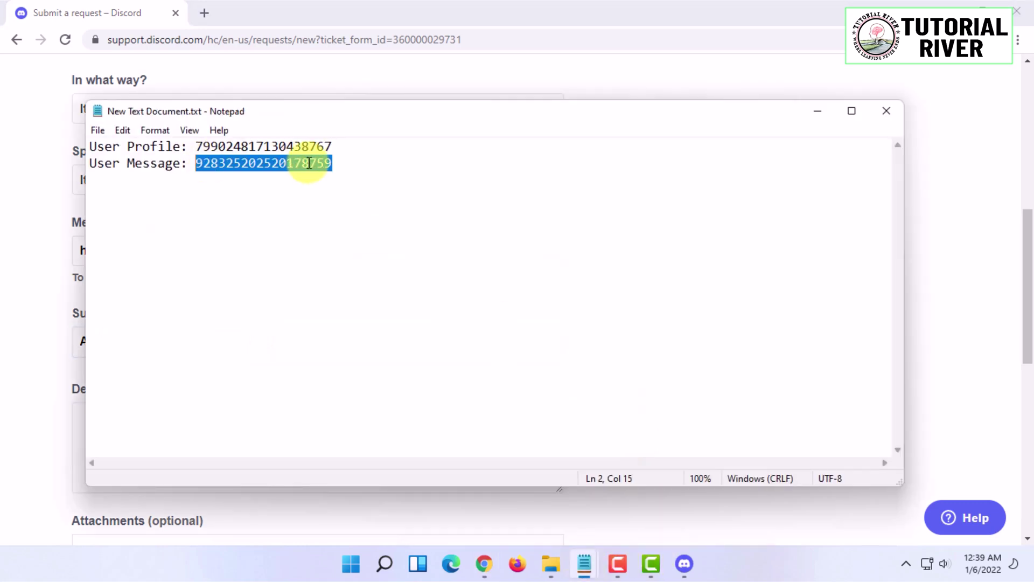
drag(335, 169, 72, 125)
click(63, 290)
click(148, 418)
key(ctrl+v)
scroll(47, 360, down, 3)
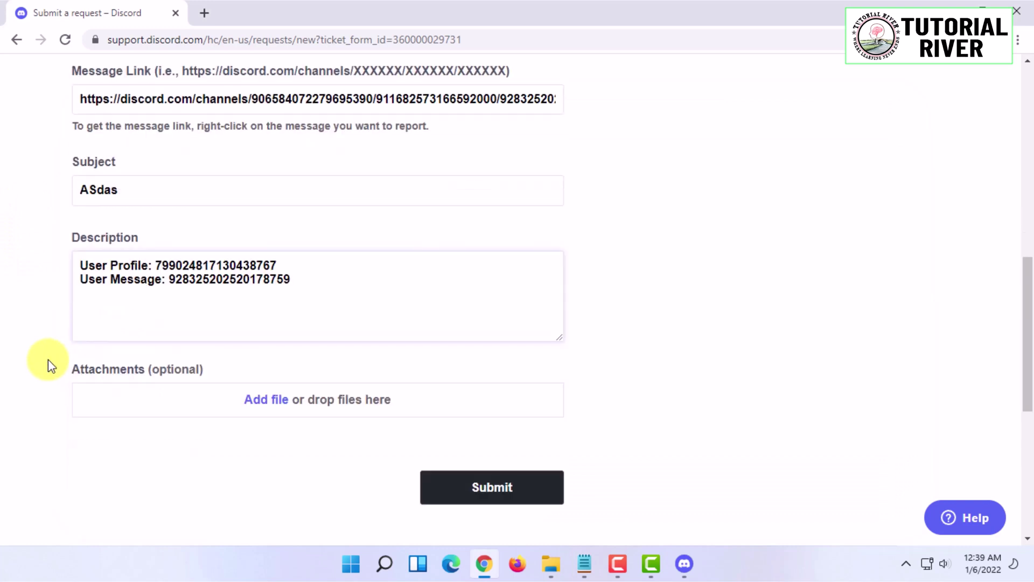
click(261, 402)
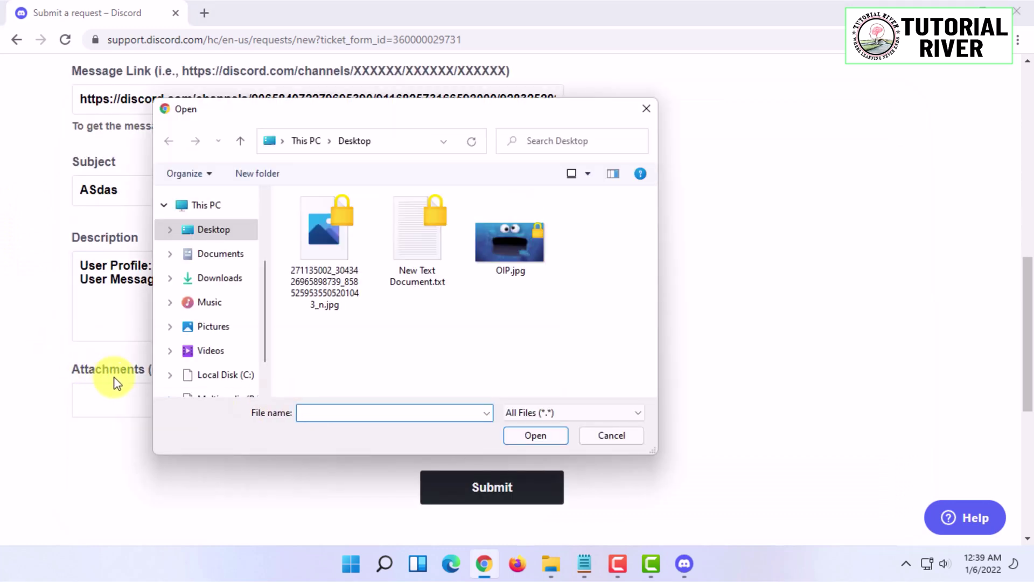
click(611, 435)
scroll(247, 261, down, 3)
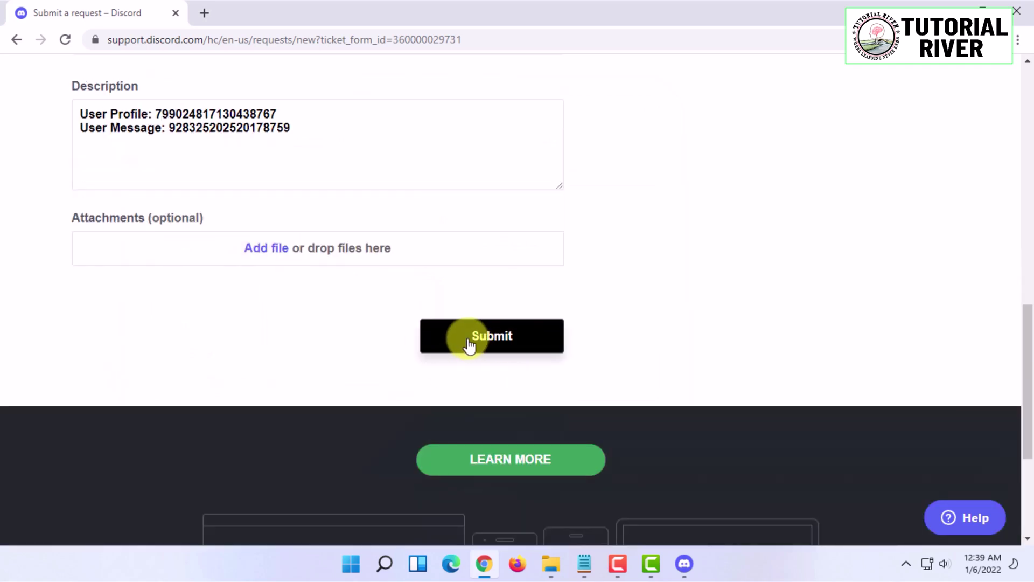
Close the Chrome and Notepad windows and minimize Discord to return to the desktop
click(1016, 11)
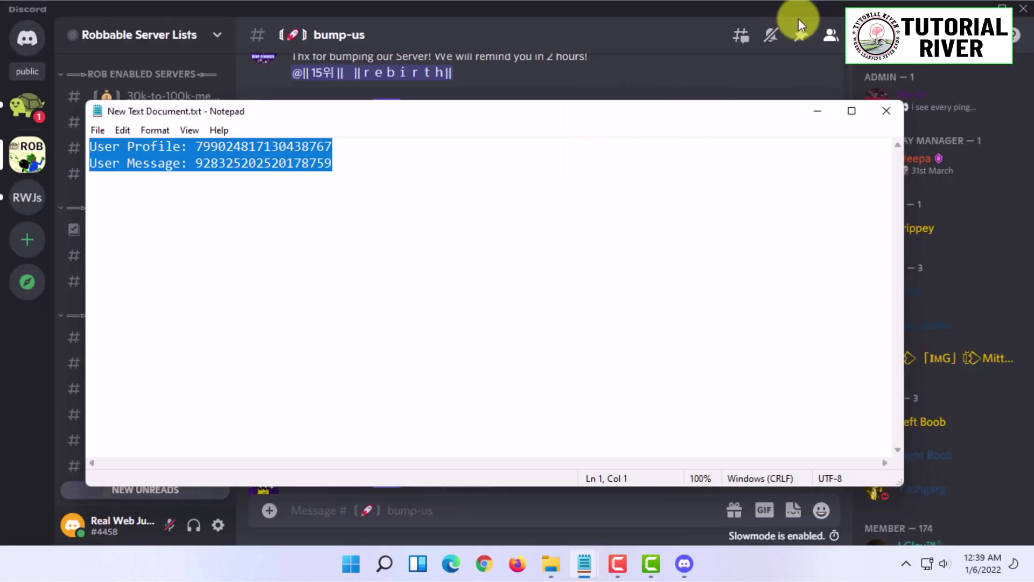
click(882, 111)
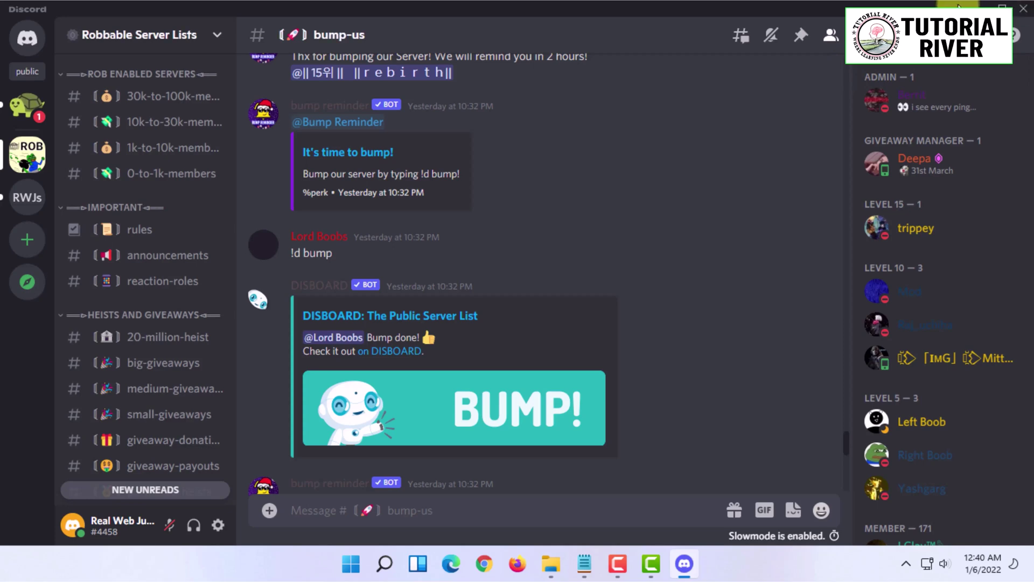
click(983, 5)
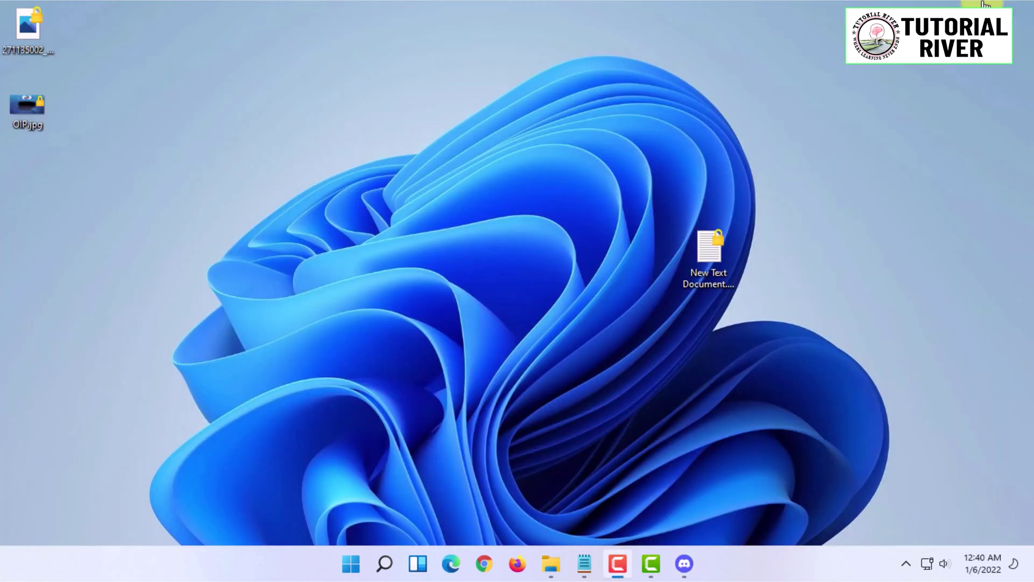